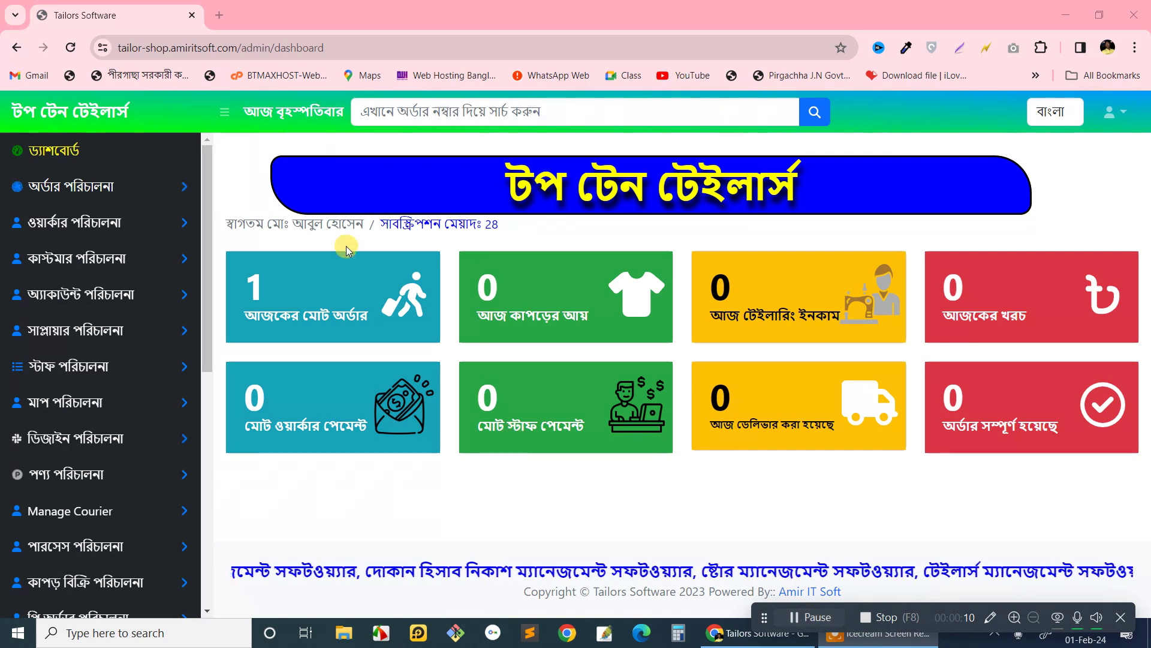
# - Open the sewing order list (সেলাই অর্ডার তালিকা) from order management
pyautogui.click(160, 189)
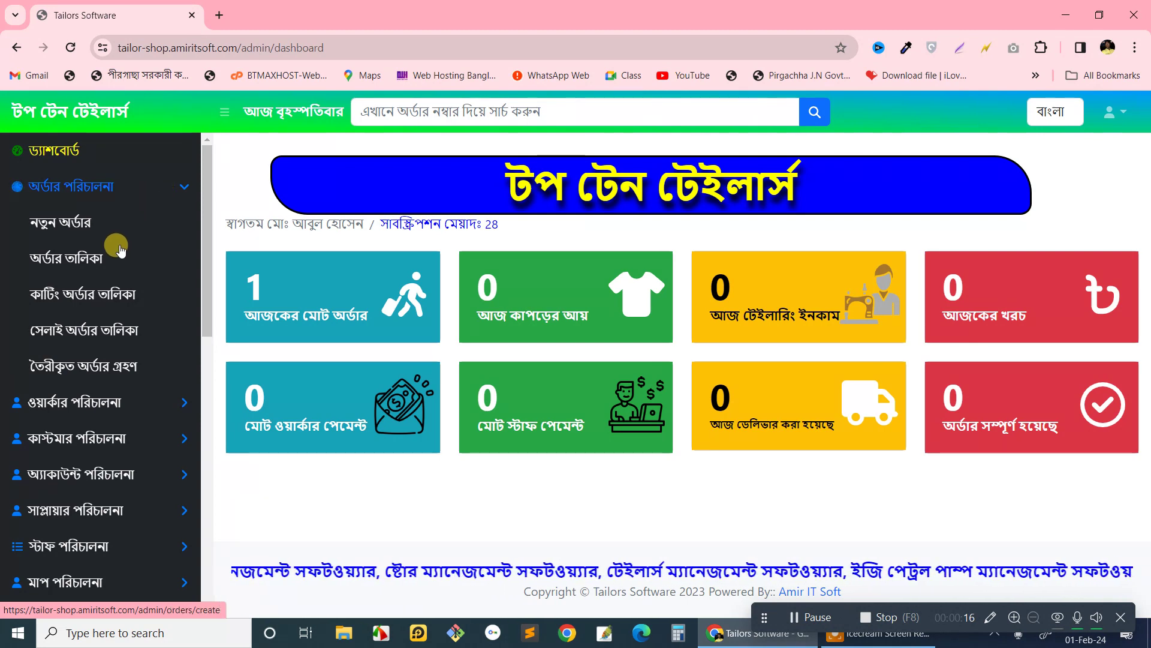
pyautogui.click(80, 336)
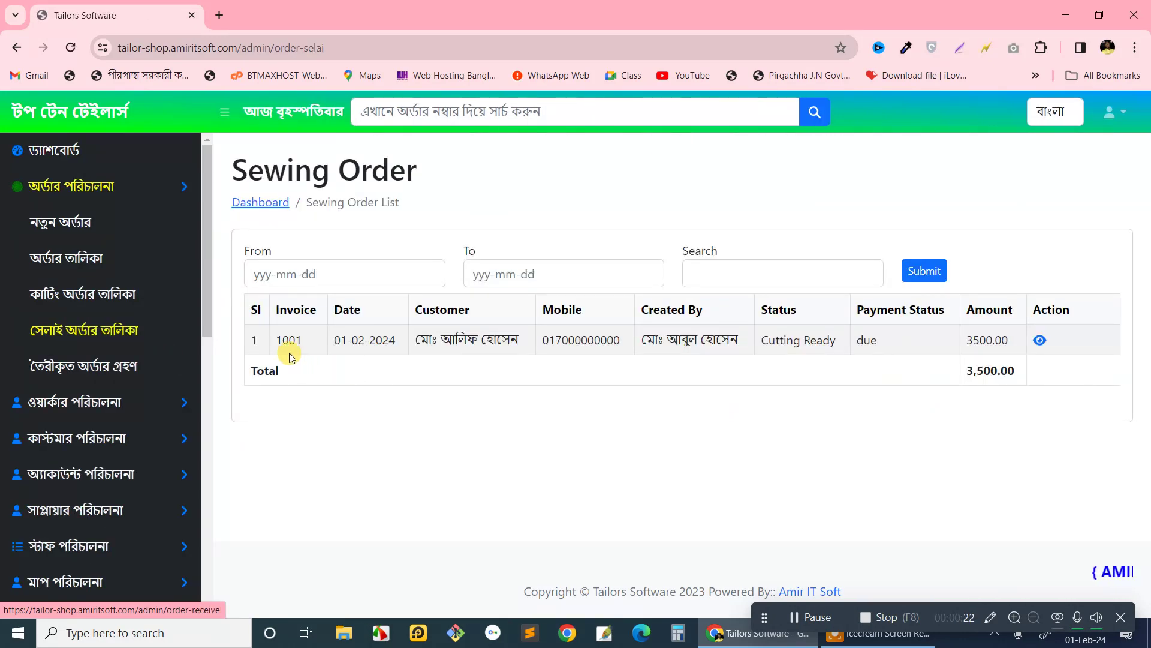
# - Examine the invoice, date, customer, creator, status and payment status of the listed sewing order, and open its details
pyautogui.moveTo(288, 352); pyautogui.dragTo(553, 363)
pyautogui.click(558, 363)
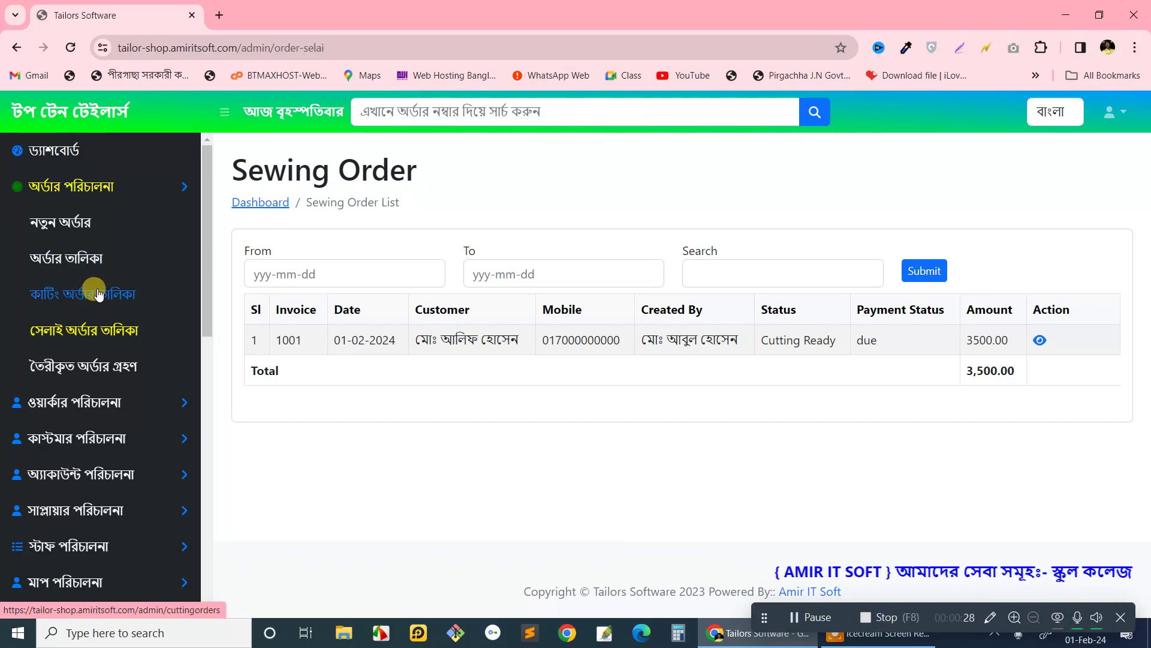
pyautogui.moveTo(250, 336); pyautogui.dragTo(681, 342)
pyautogui.click(681, 342)
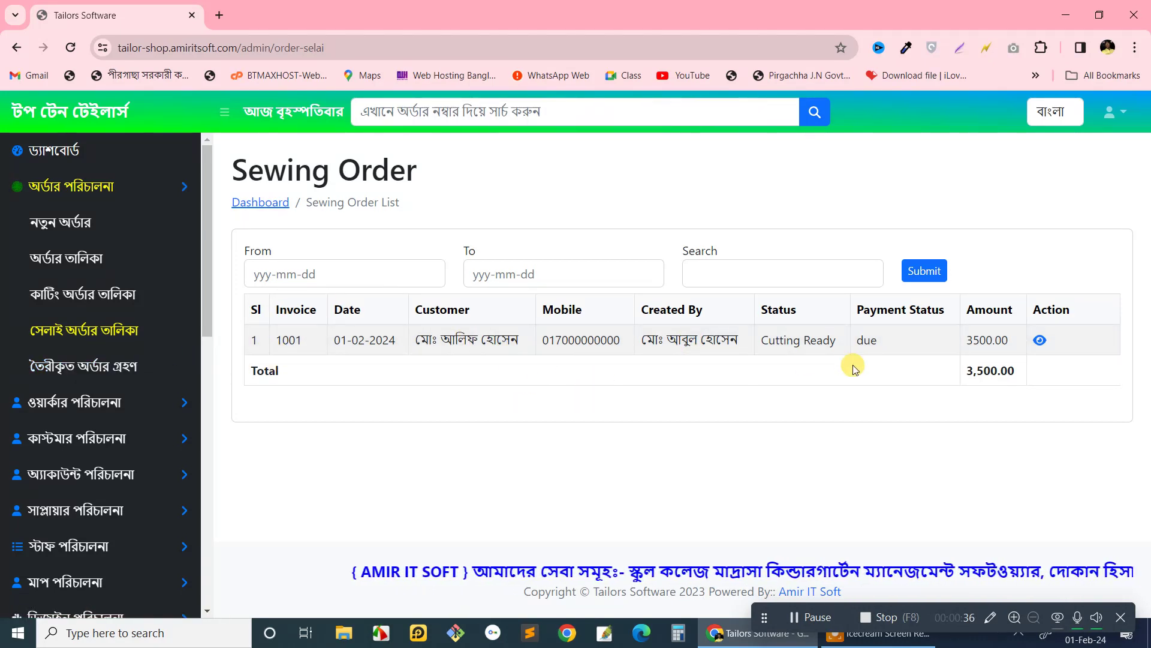
pyautogui.moveTo(686, 337); pyautogui.dragTo(796, 336)
pyautogui.click(797, 338)
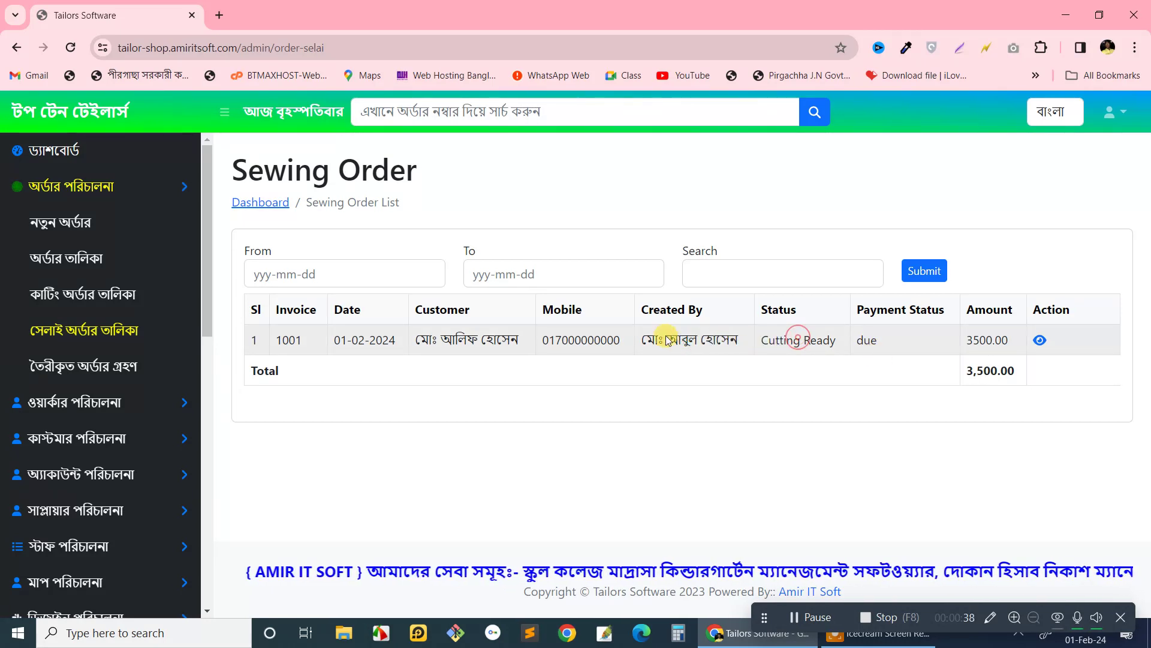
pyautogui.doubleClick(290, 340)
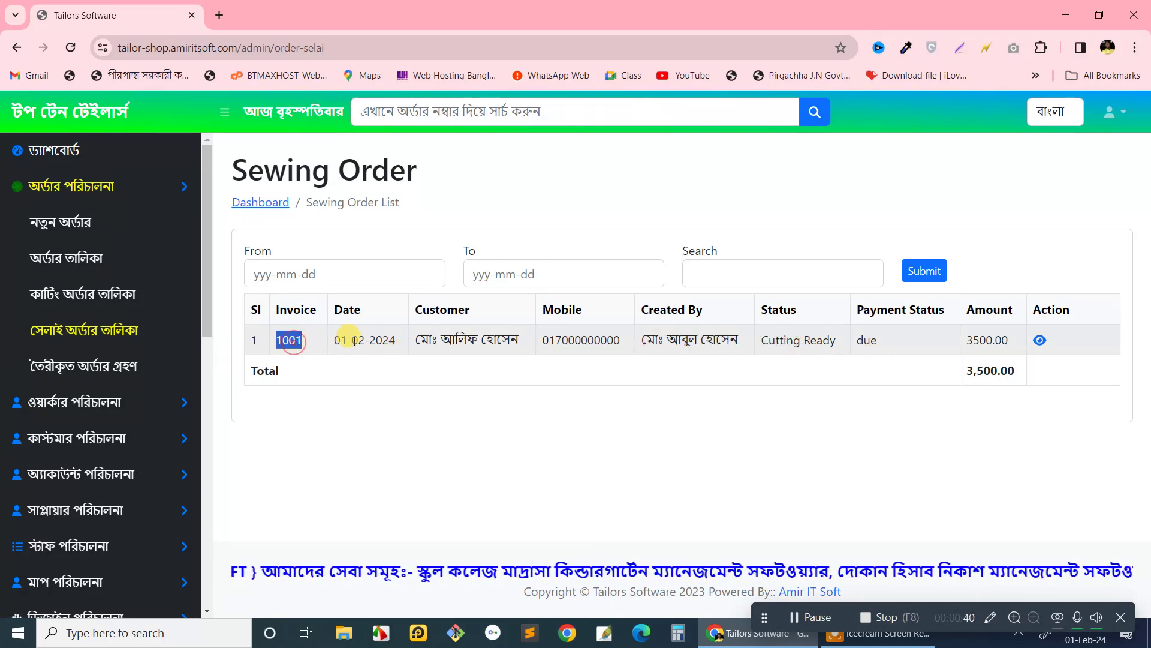
pyautogui.moveTo(334, 340); pyautogui.dragTo(525, 343)
pyautogui.click(393, 352)
pyautogui.click(530, 342)
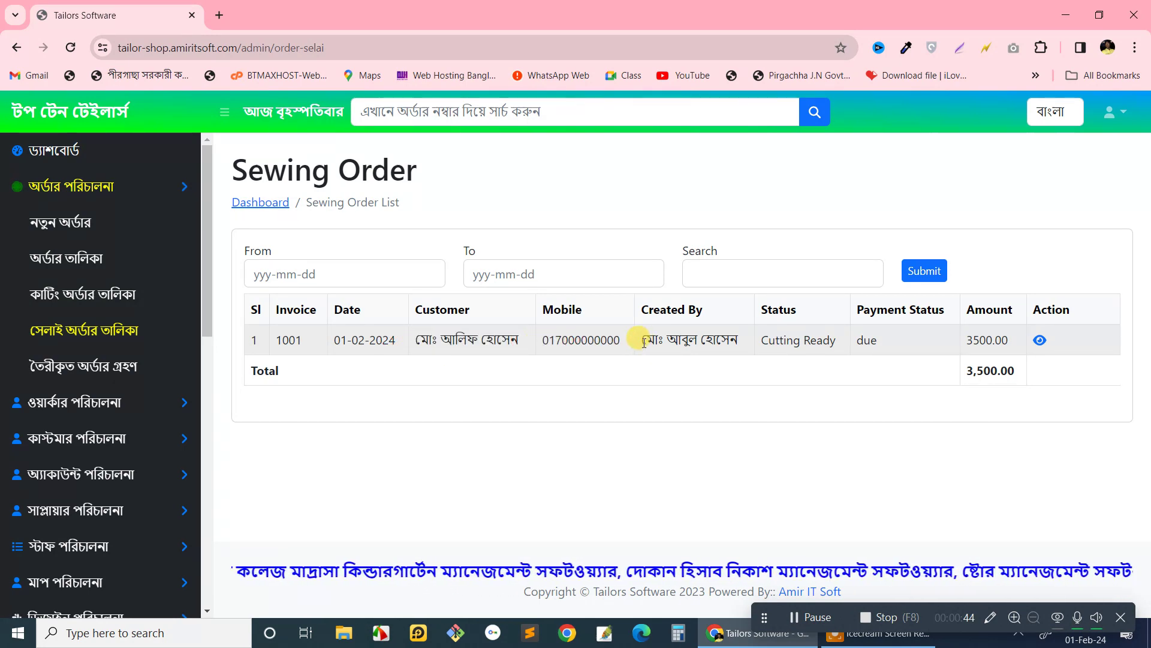
pyautogui.moveTo(665, 341); pyautogui.dragTo(834, 338)
pyautogui.click(724, 341)
pyautogui.click(817, 337)
pyautogui.click(763, 342)
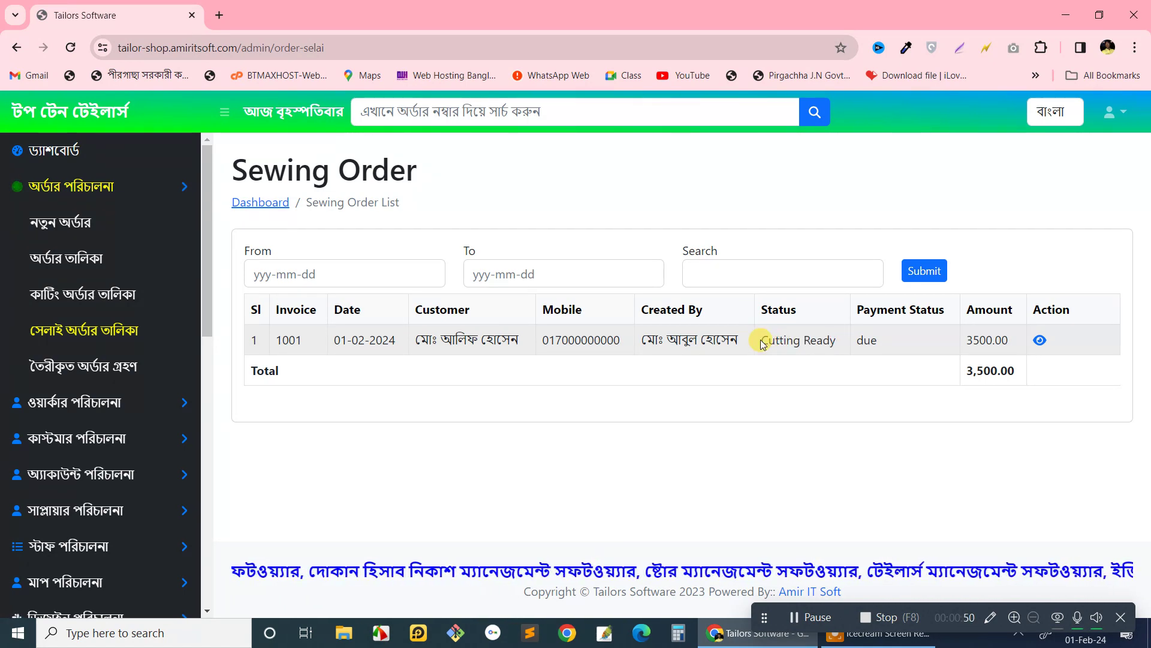
pyautogui.moveTo(762, 341); pyautogui.dragTo(840, 339)
pyautogui.click(845, 343)
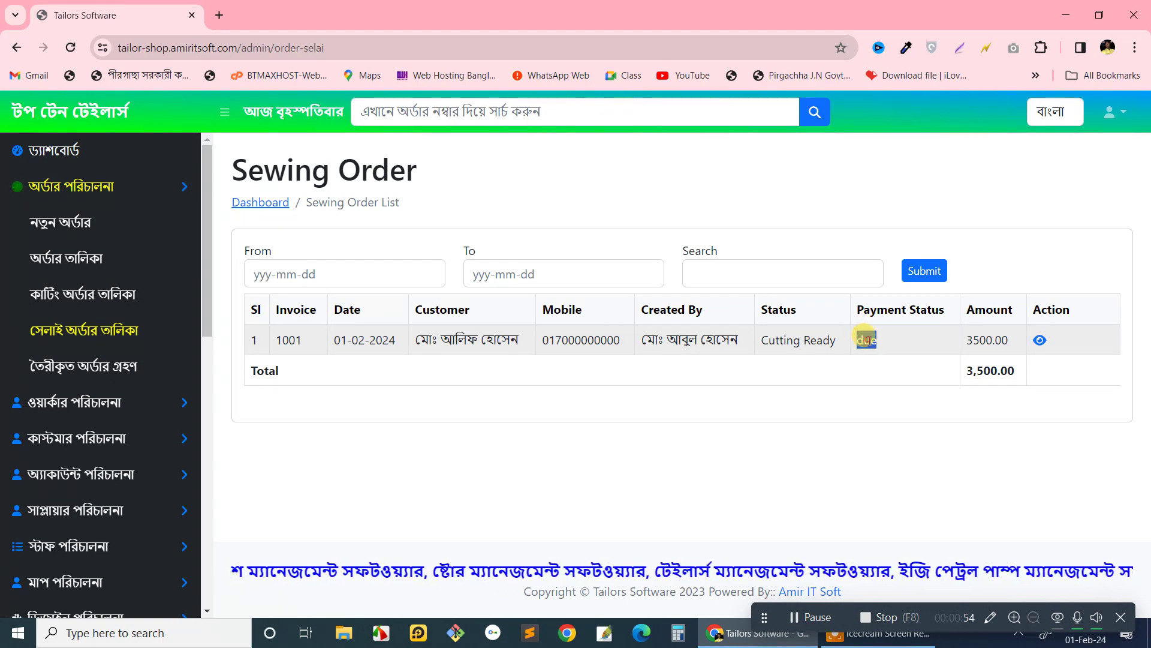
pyautogui.click(866, 340)
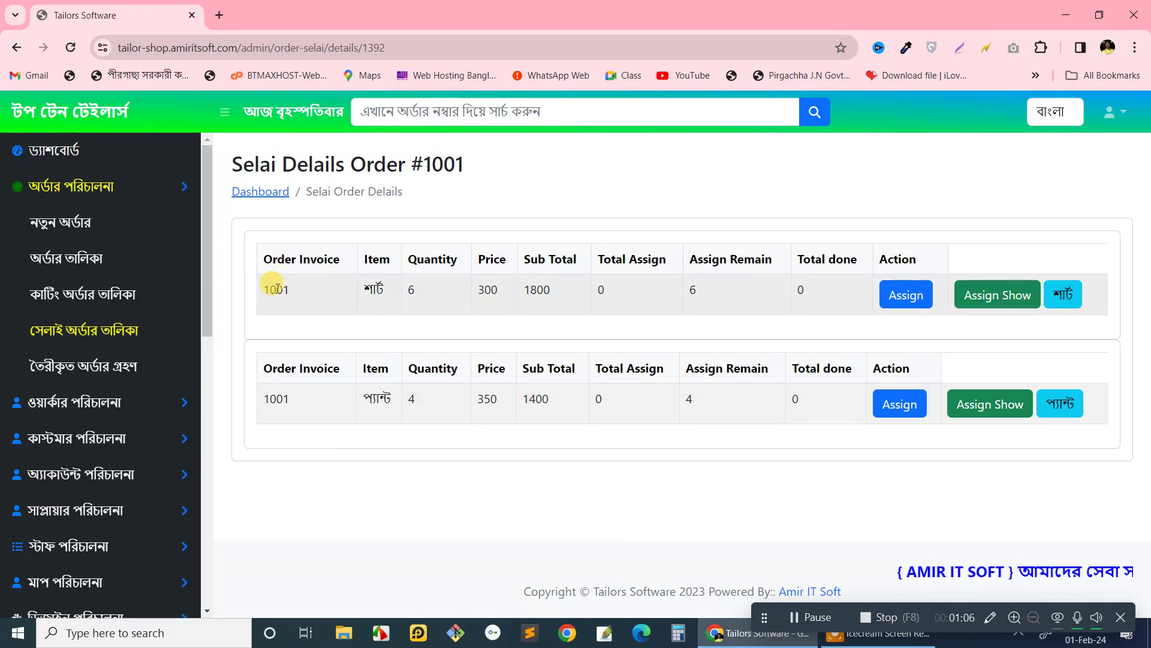
# - Review the shirt (শার্ট) and pant (প্যান্ট) items and their quantities in the sewing order details
pyautogui.moveTo(273, 286); pyautogui.dragTo(564, 287)
pyautogui.click(563, 288)
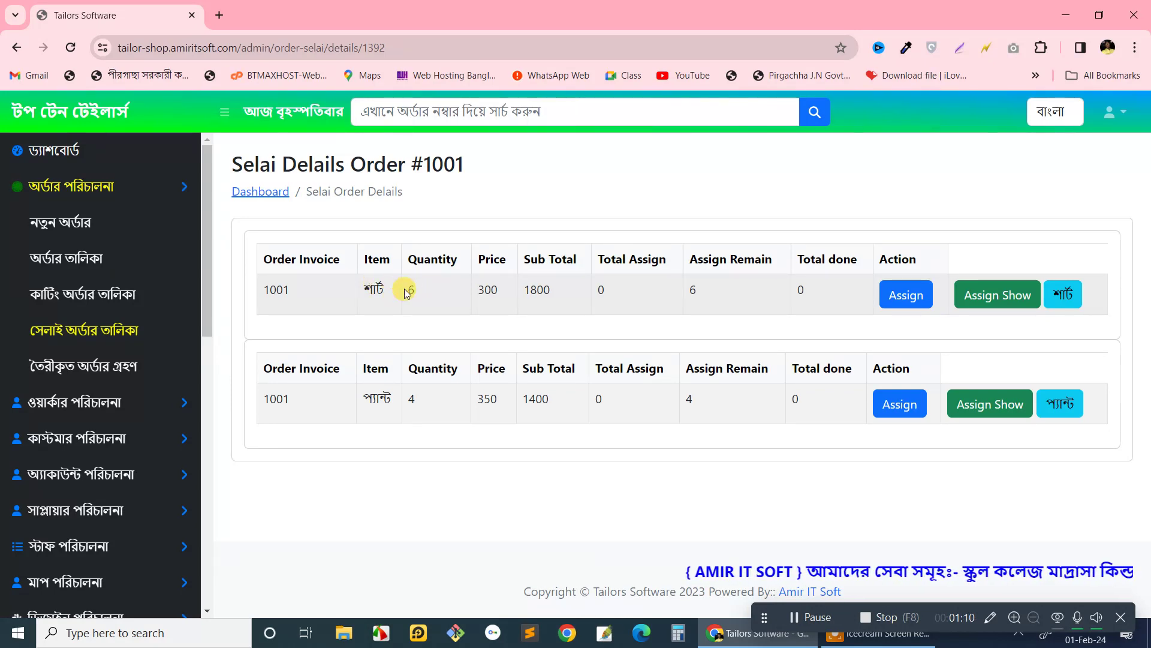
pyautogui.moveTo(373, 286); pyautogui.dragTo(424, 290)
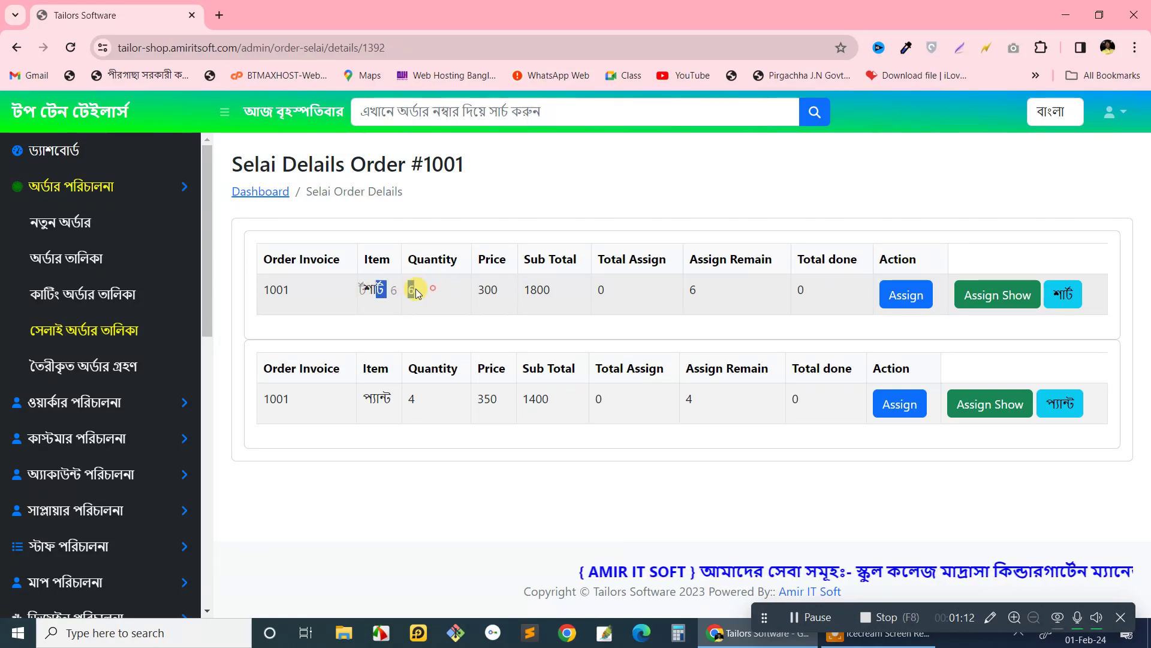
pyautogui.click(422, 290)
pyautogui.moveTo(360, 402); pyautogui.dragTo(438, 398)
pyautogui.click(420, 399)
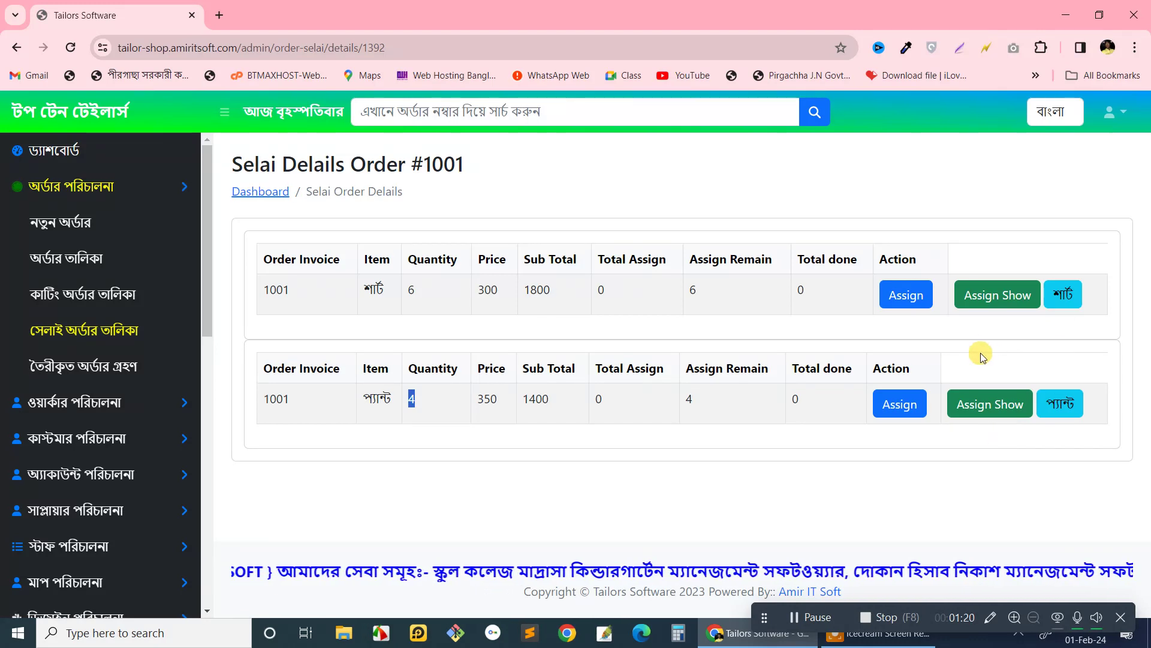
# - View the available workers in the shirt item's assignment form and close it without saving
pyautogui.click(905, 296)
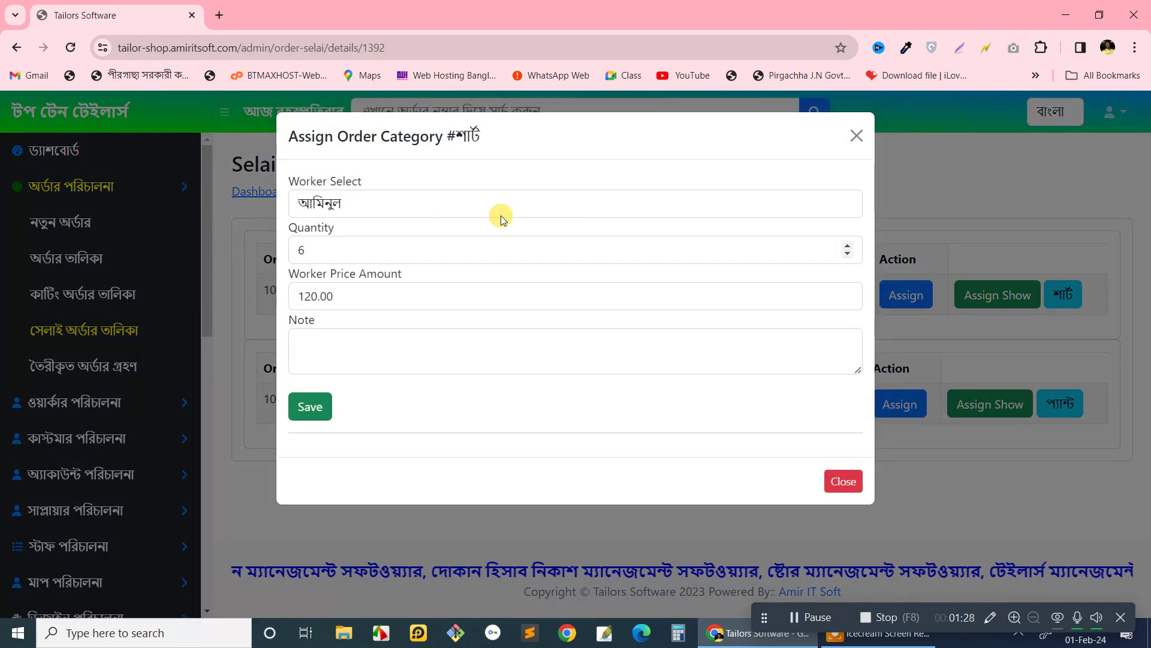
pyautogui.click(418, 200)
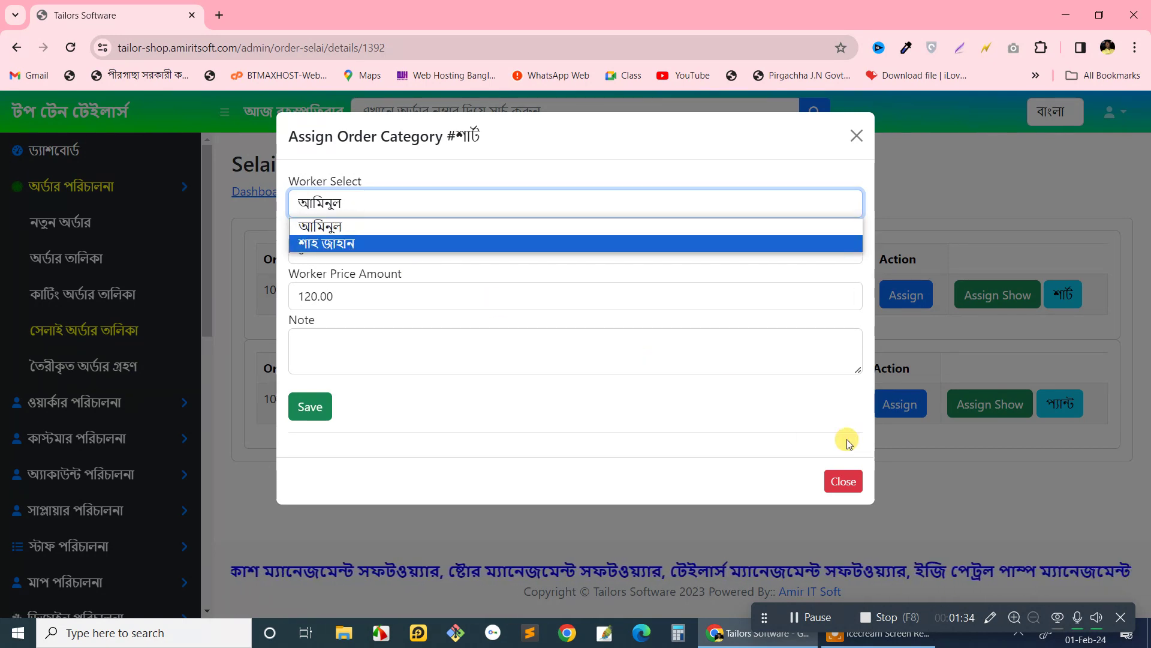
pyautogui.click(843, 480)
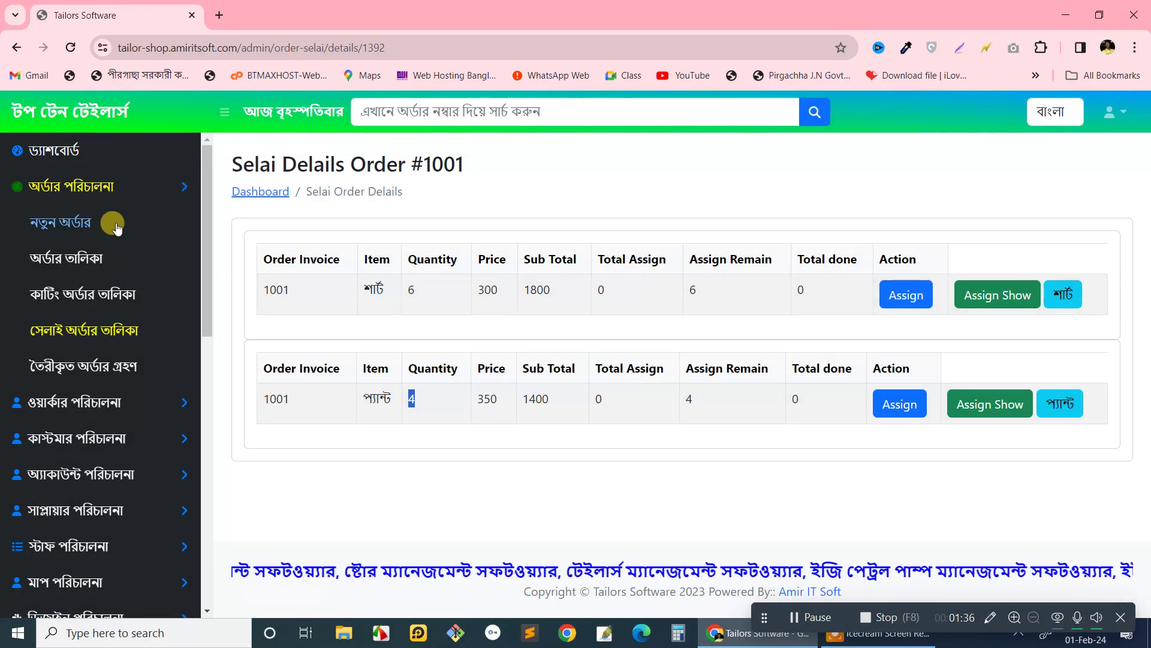
pyautogui.scroll(-1, 204, 200)
pyautogui.scroll(1, 204, 200)
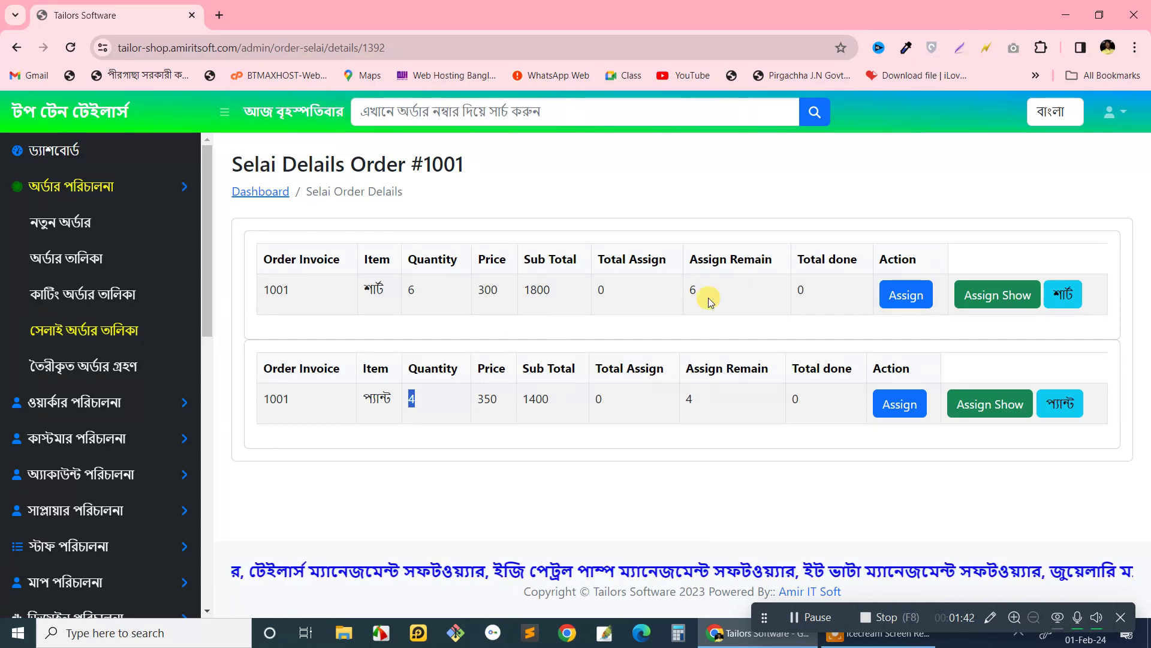
# - Assign a quantity of 3 shirts to the second worker in the list, leaving the note empty, and save the assignment
pyautogui.click(924, 294)
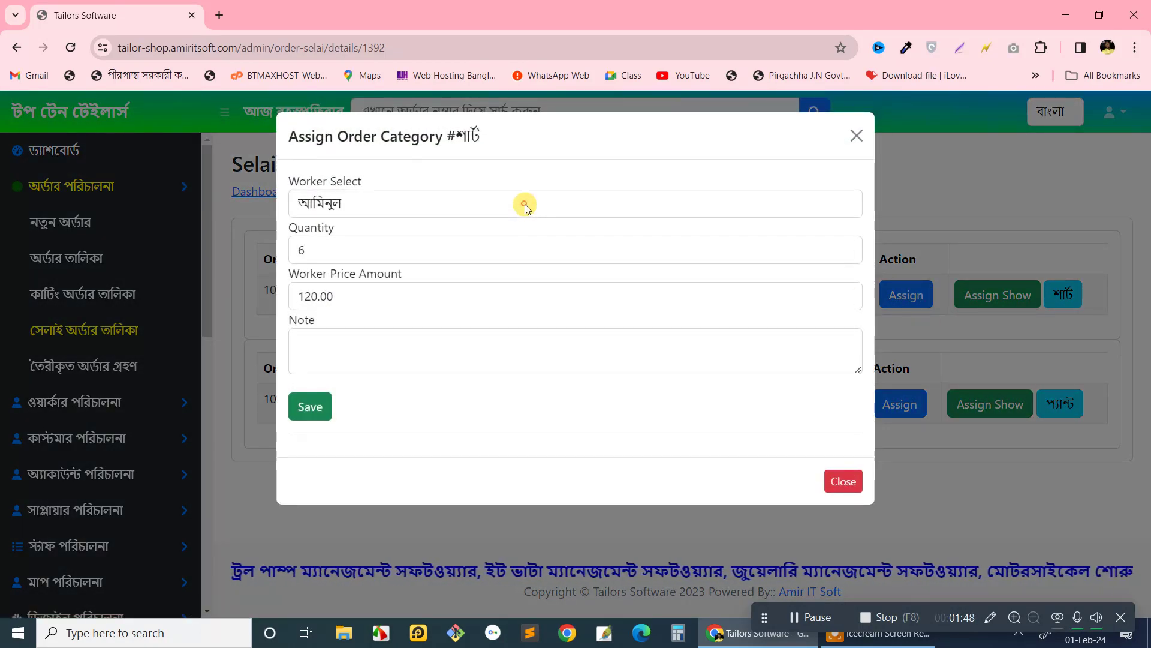
pyautogui.click(507, 203)
pyautogui.click(437, 241)
pyautogui.click(377, 245)
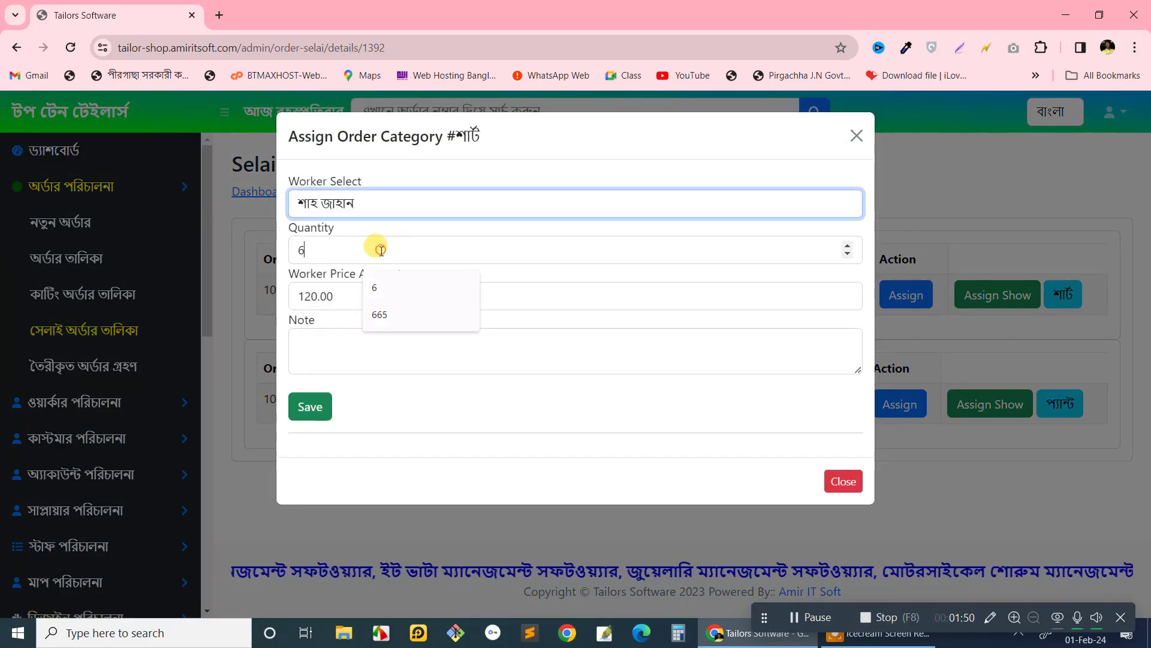
pyautogui.moveTo(378, 245); pyautogui.dragTo(268, 256)
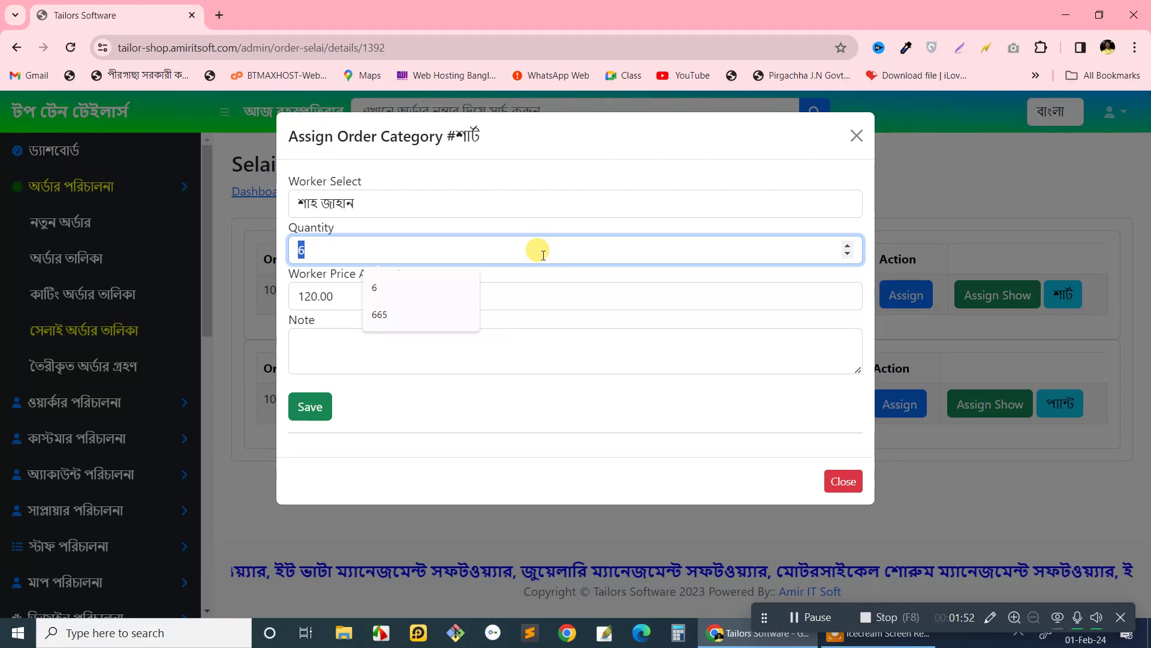
pyautogui.write('3')
pyautogui.click(473, 335)
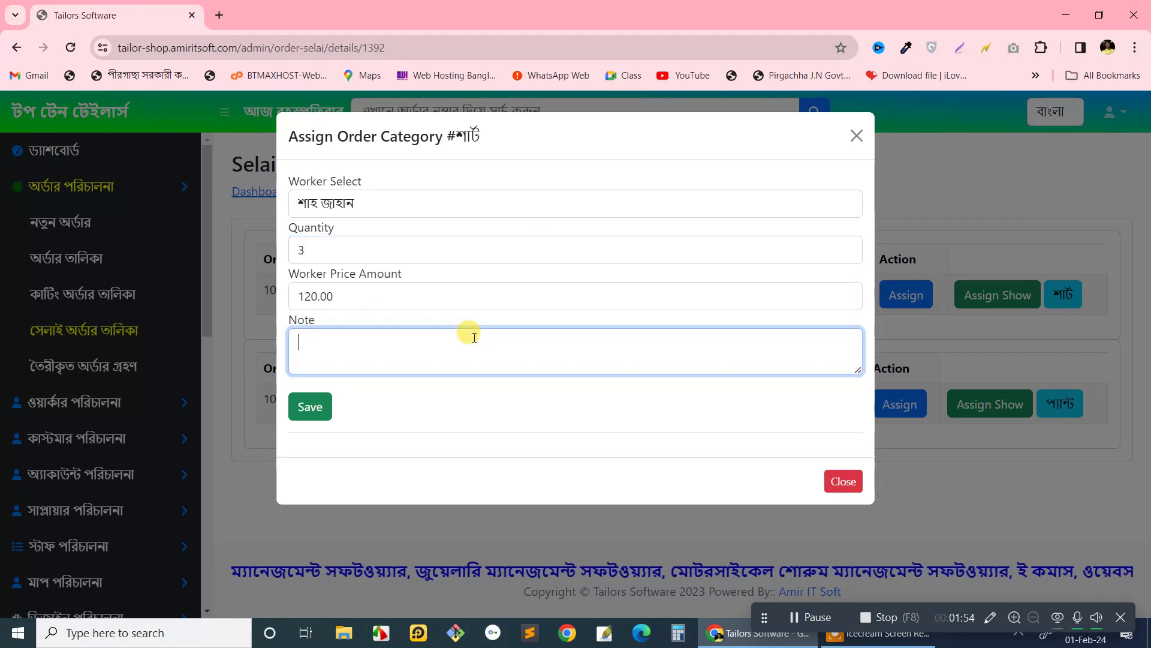
pyautogui.click(313, 405)
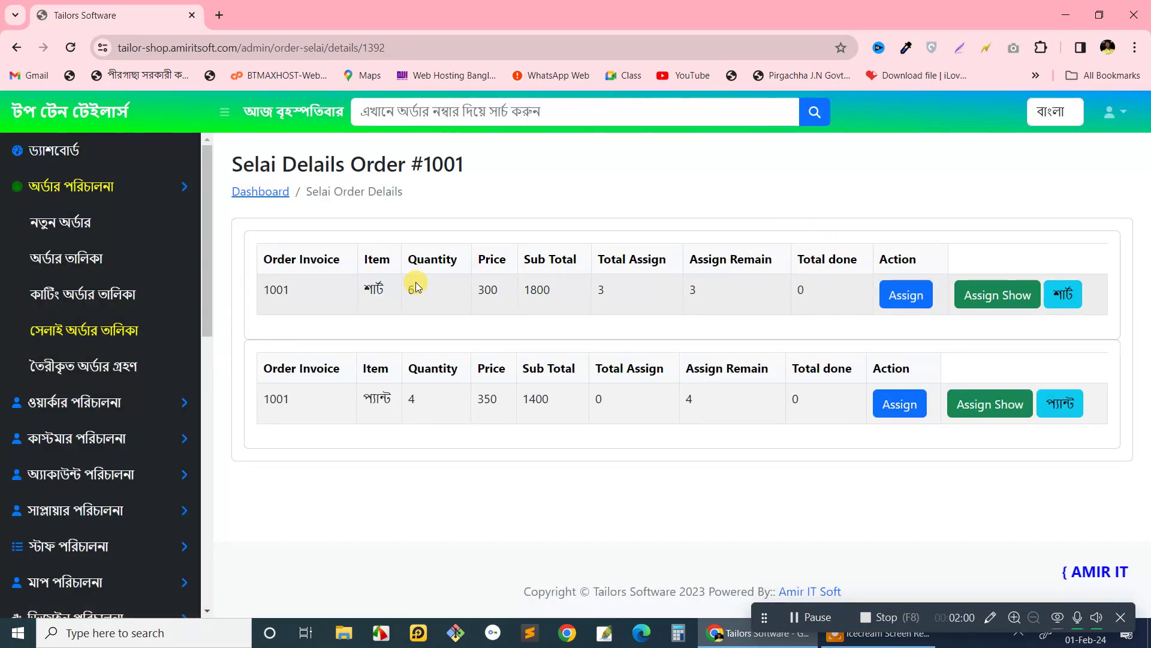
# - Examine the shirt item's ordered, assigned, remaining and done quantities, and view its existing worker assignments
pyautogui.click(405, 285)
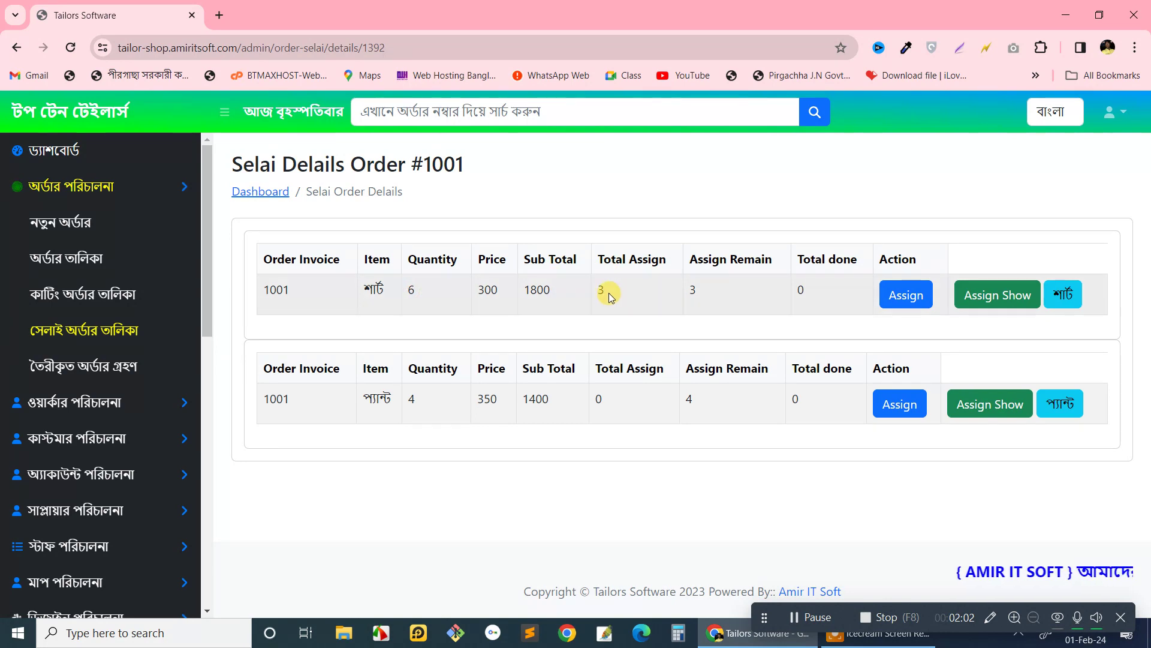
pyautogui.click(694, 288)
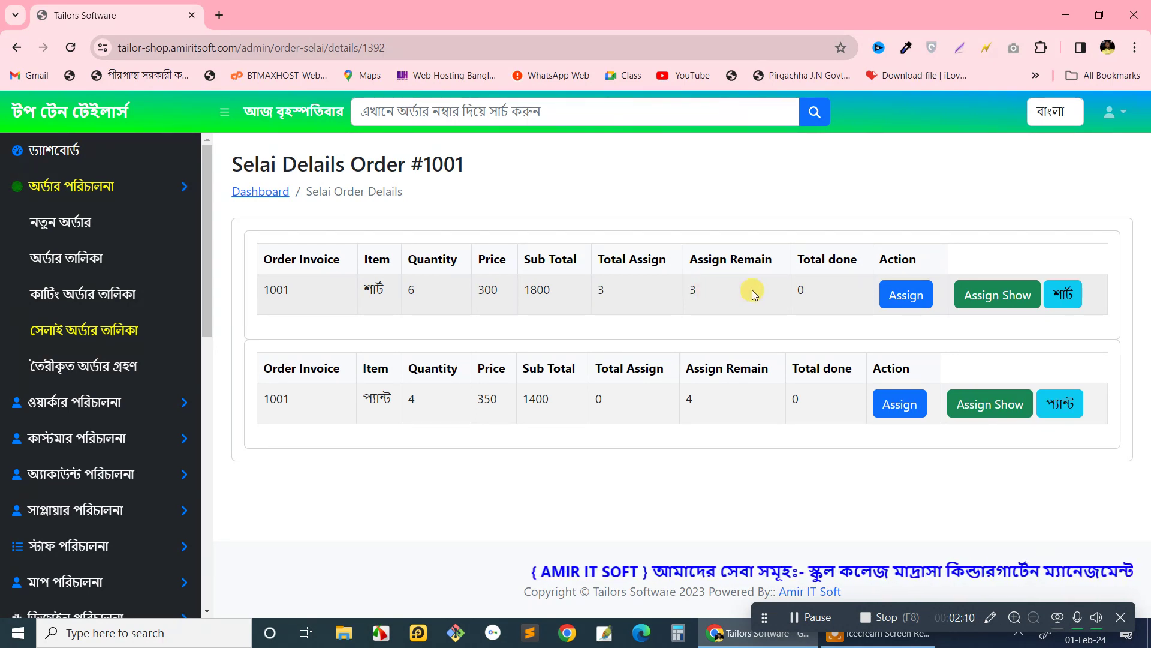
pyautogui.moveTo(802, 259); pyautogui.dragTo(833, 259)
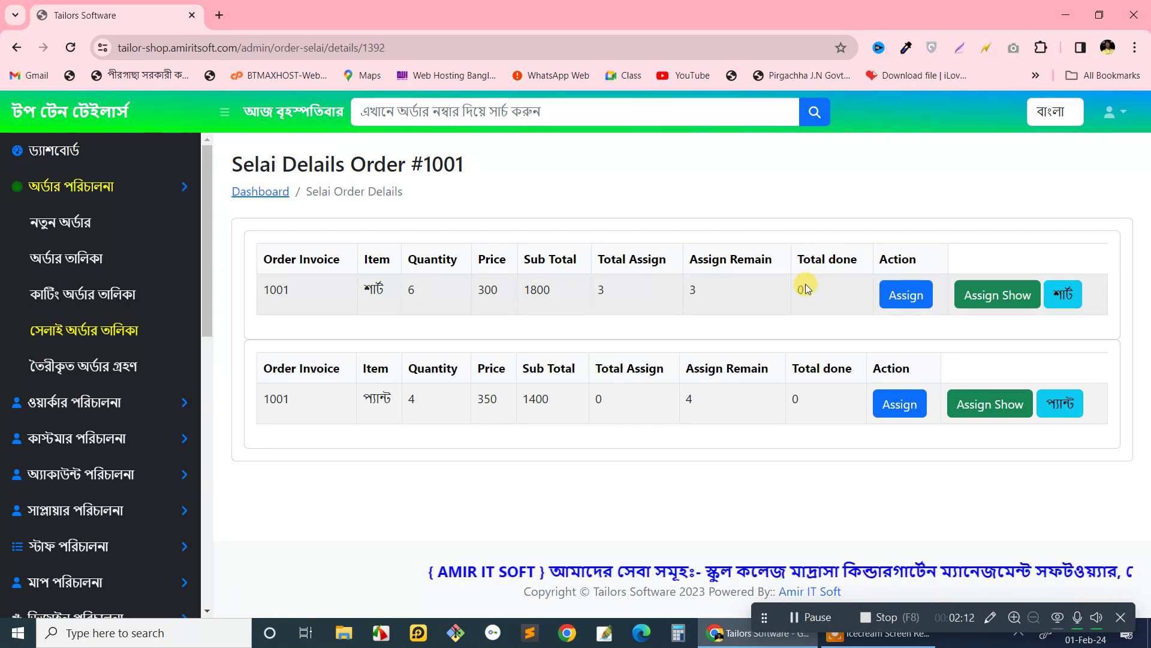
pyautogui.click(801, 287)
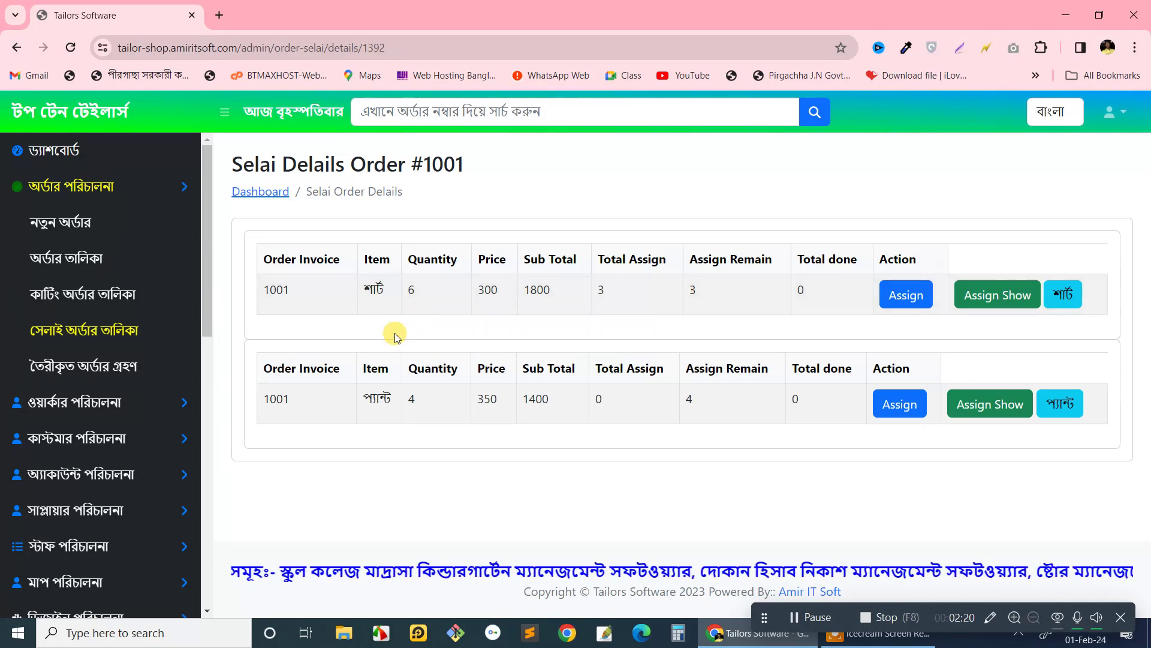
pyautogui.click(1011, 298)
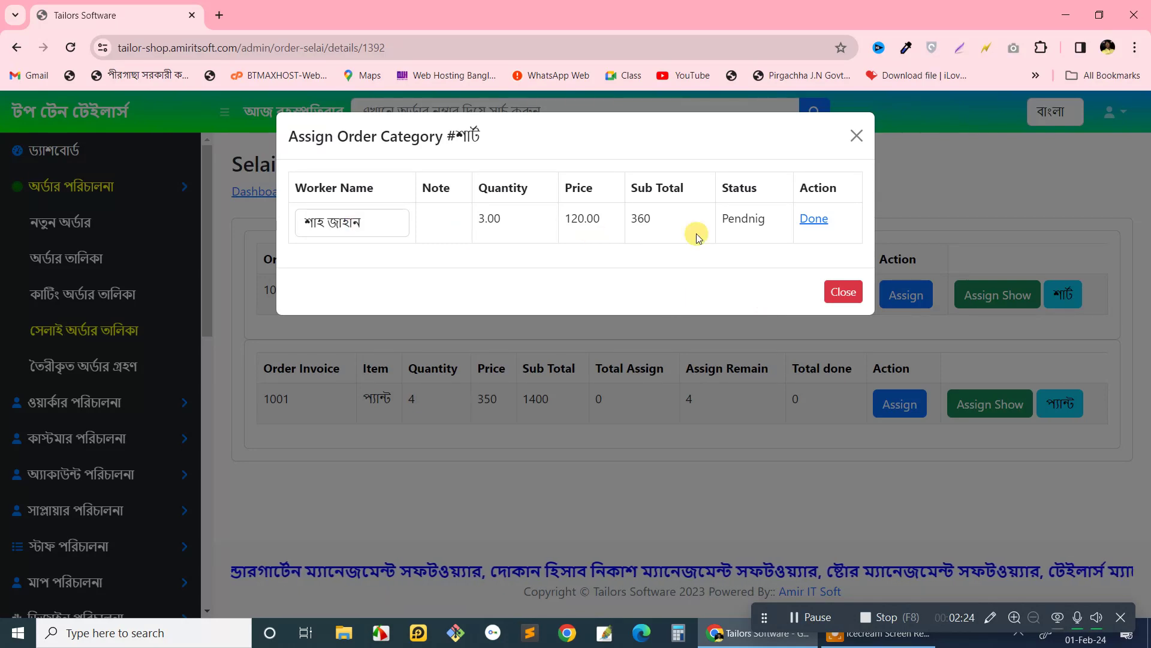
pyautogui.click(842, 291)
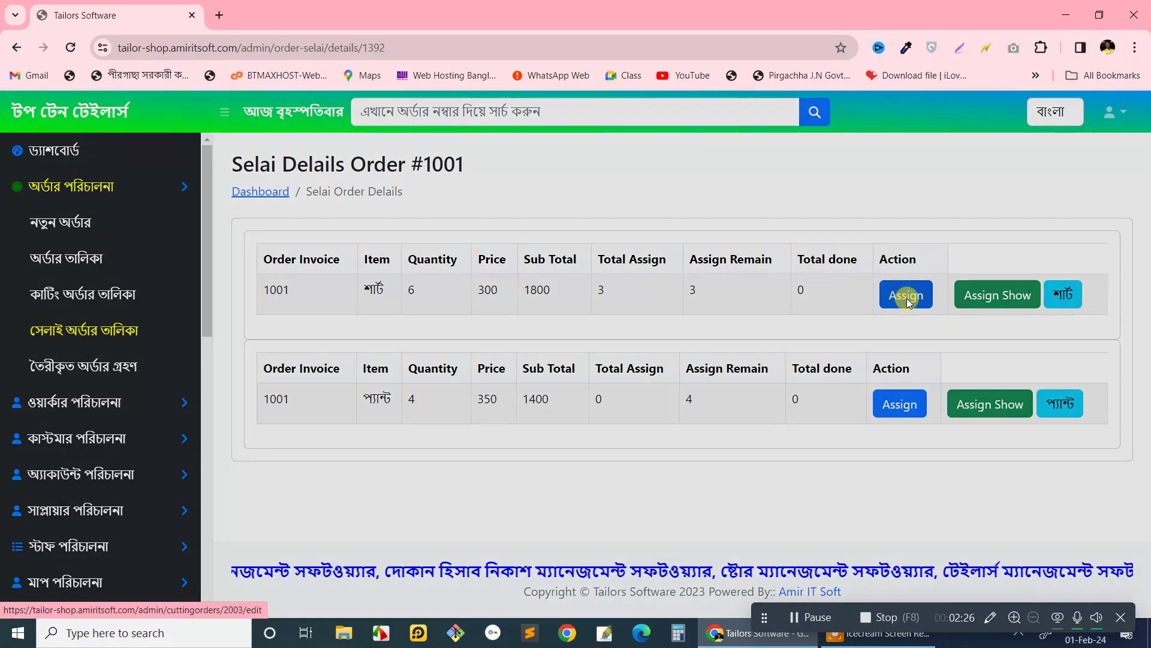
# - Assign the remaining 3 shirts to the first worker in the list and save the assignment
pyautogui.click(906, 297)
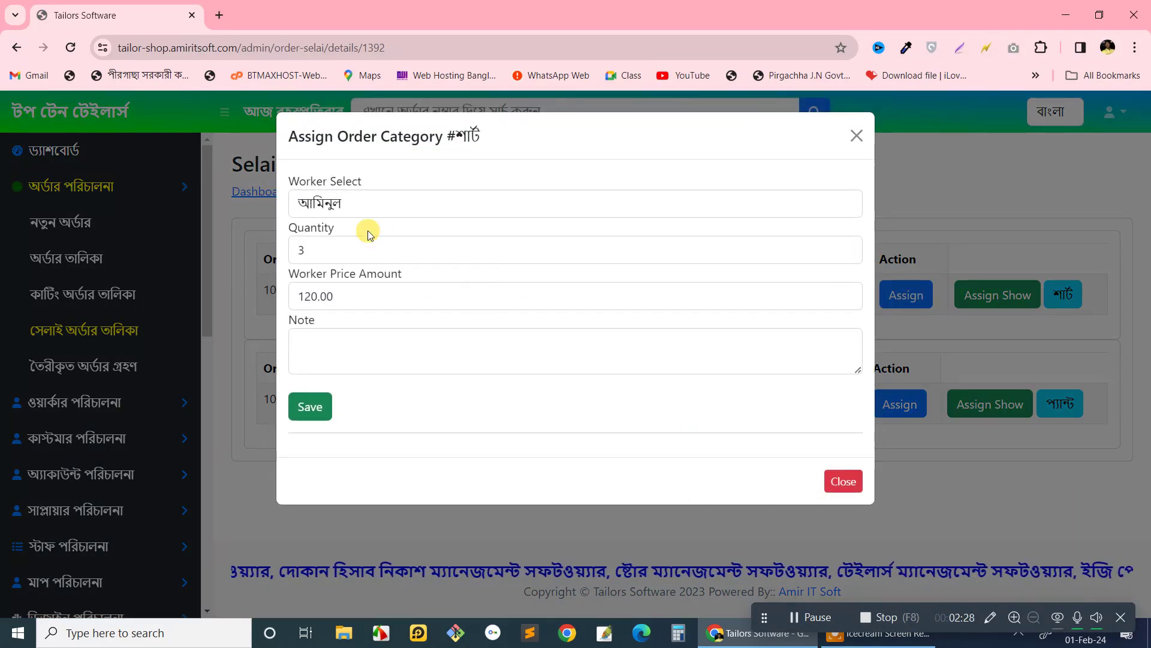
pyautogui.doubleClick(390, 242)
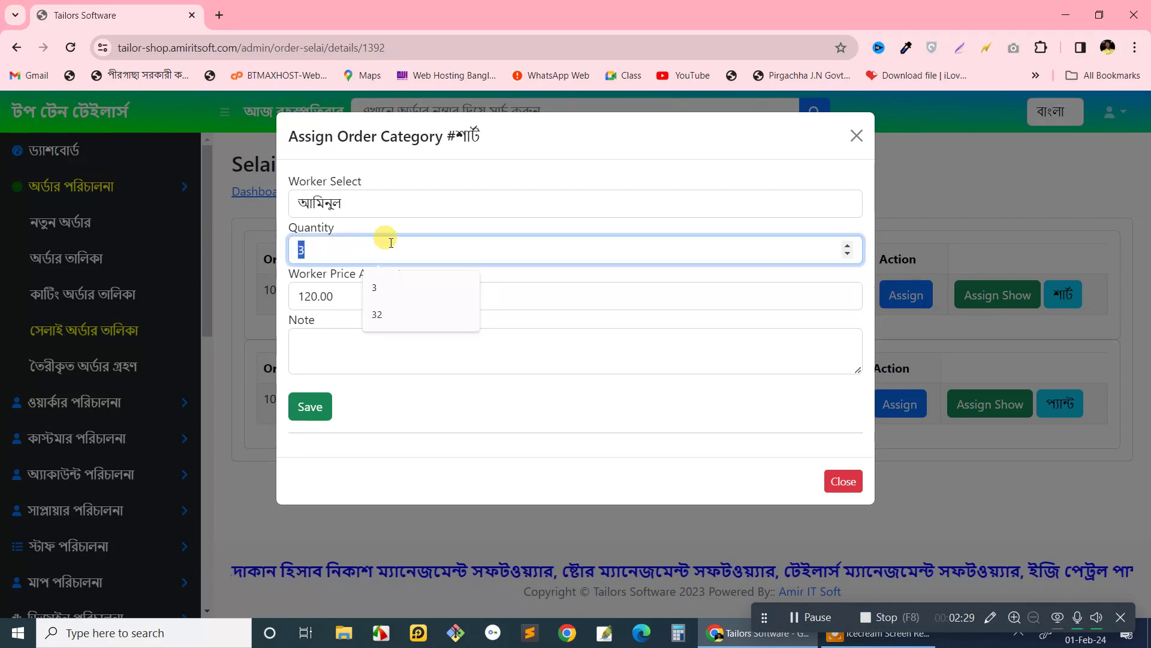
pyautogui.click(310, 407)
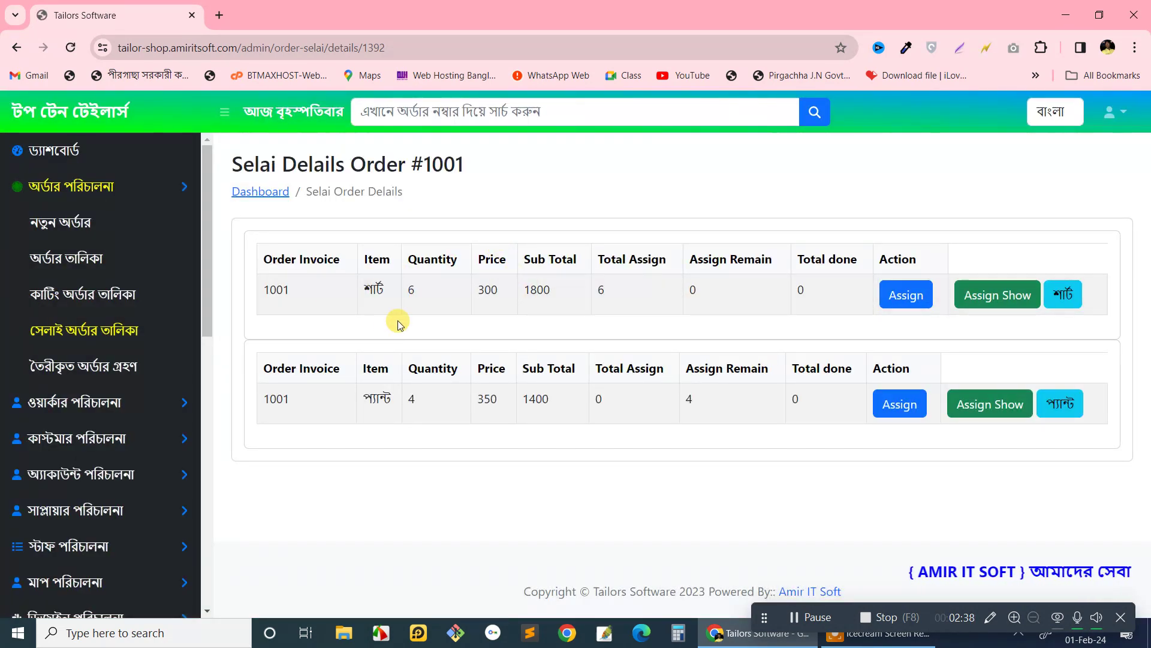
# - Check the shirt item's done total and its assignment form, closing the form without saving
pyautogui.click(271, 288)
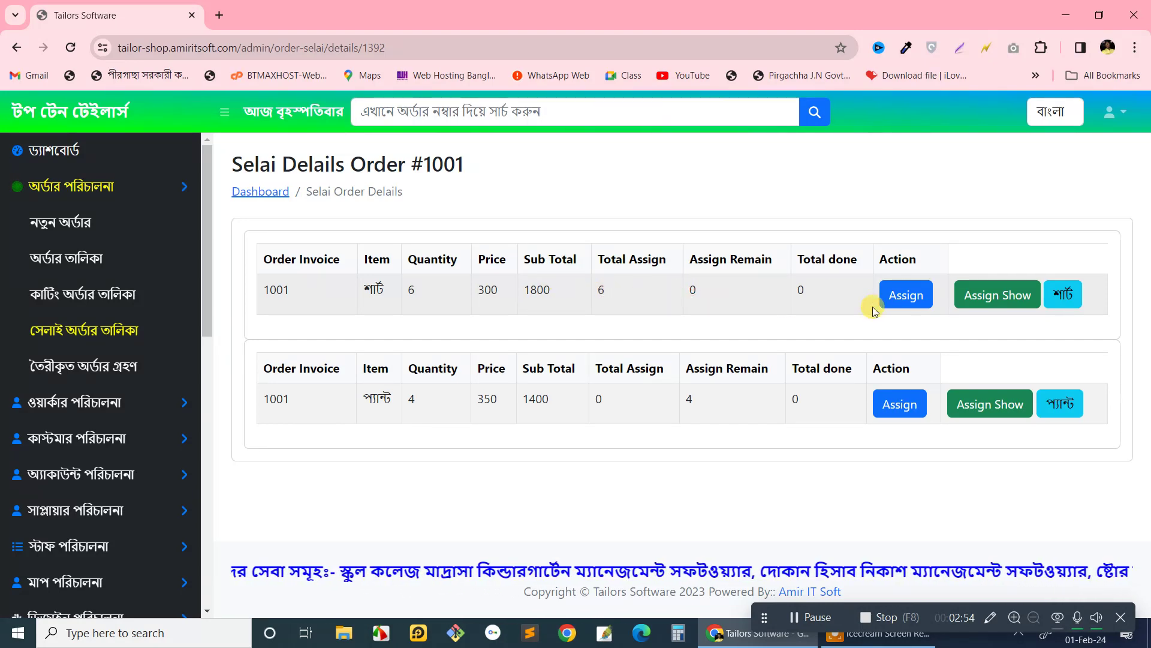
pyautogui.moveTo(802, 258); pyautogui.dragTo(838, 259)
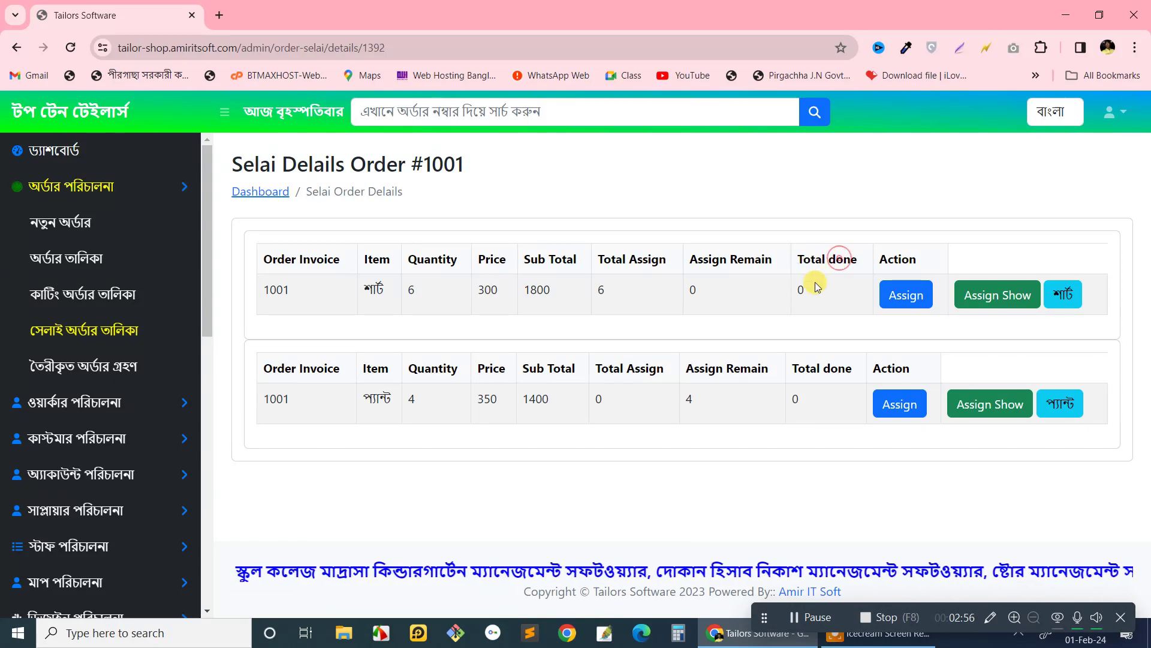
pyautogui.click(905, 294)
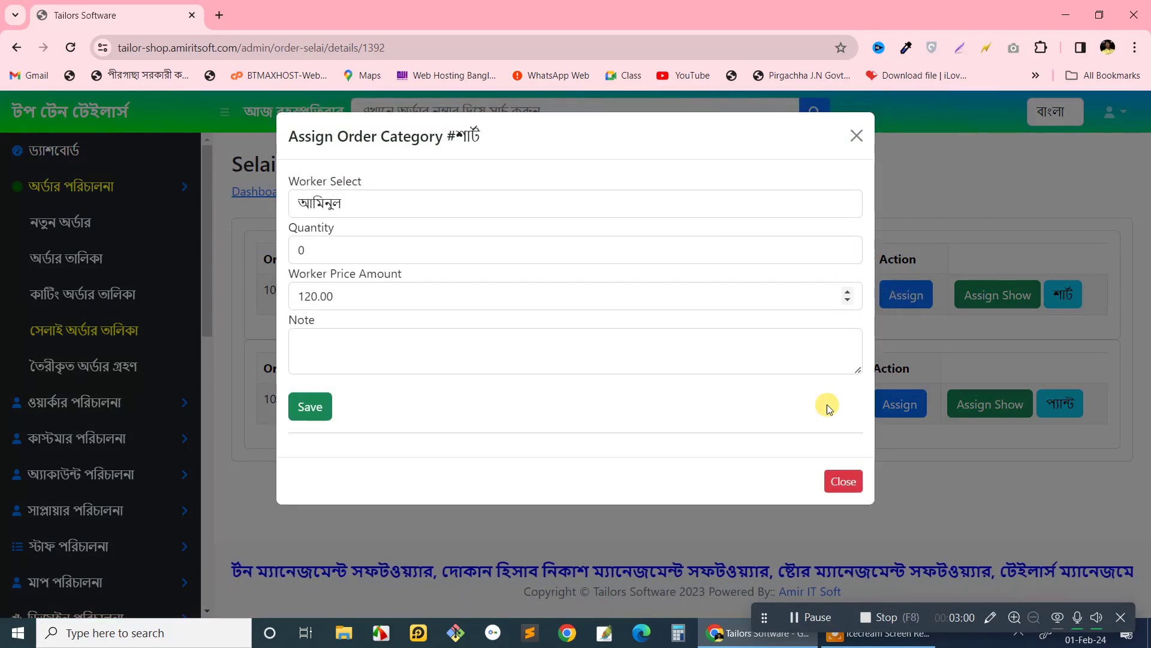
pyautogui.click(839, 481)
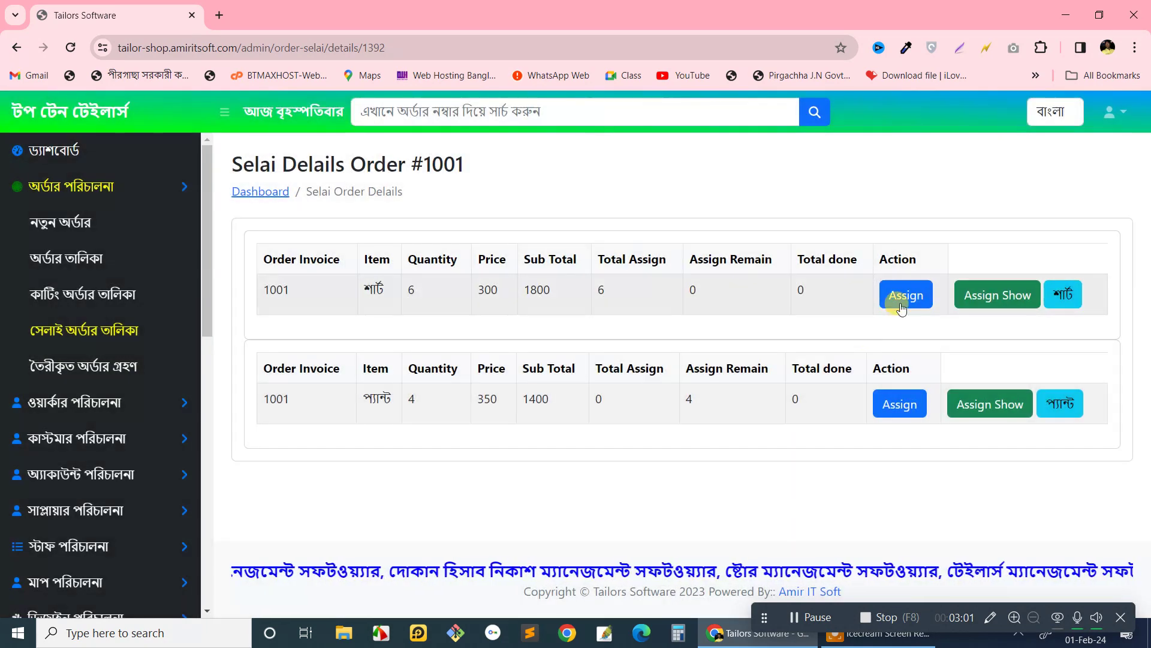
# - Mark the first worker assignment of 3 shirts as done in the shirt item's assignment list
pyautogui.click(988, 296)
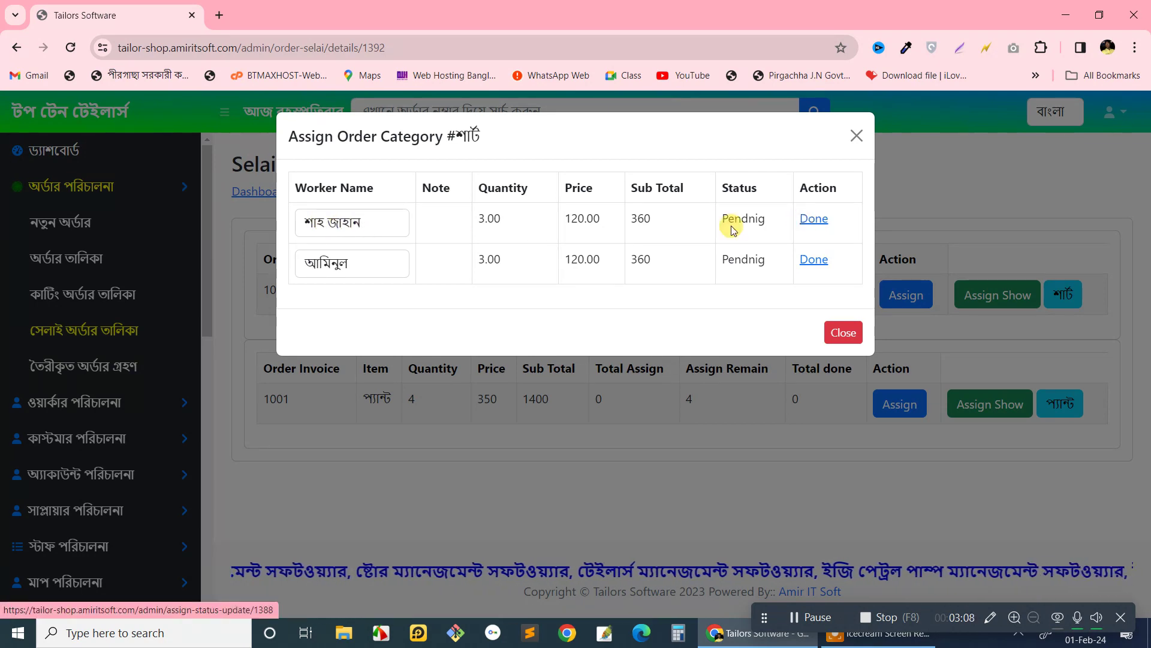
pyautogui.doubleClick(482, 219)
pyautogui.click(809, 224)
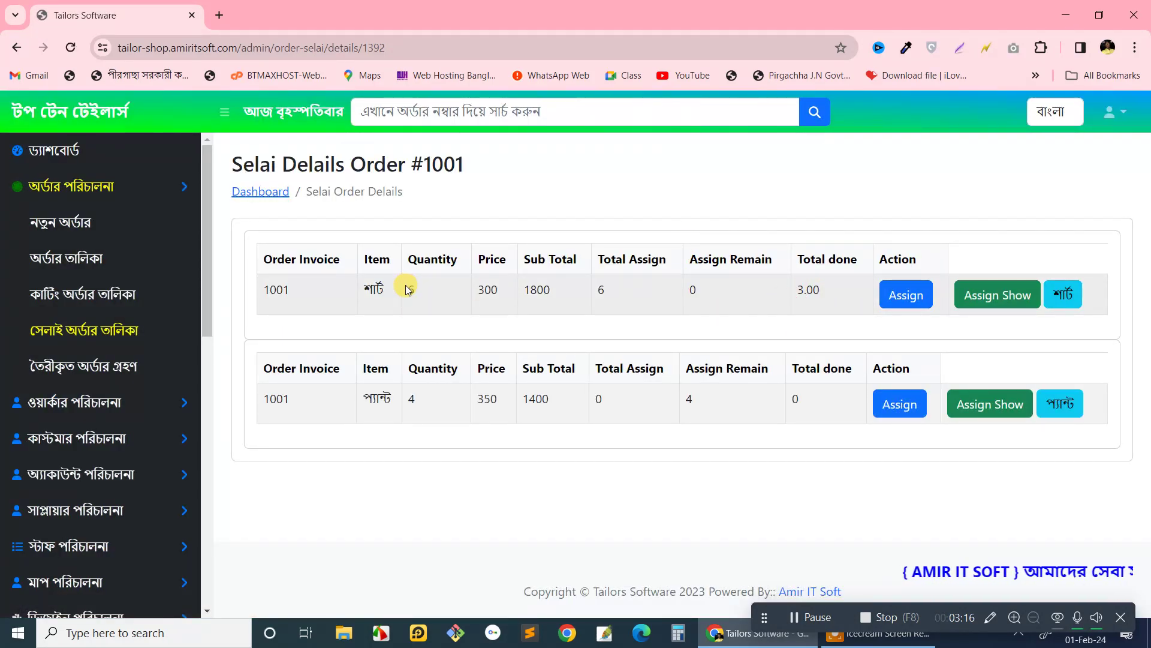
# - Mark the other, still pending assignment of 3 shirts as done
pyautogui.click(424, 292)
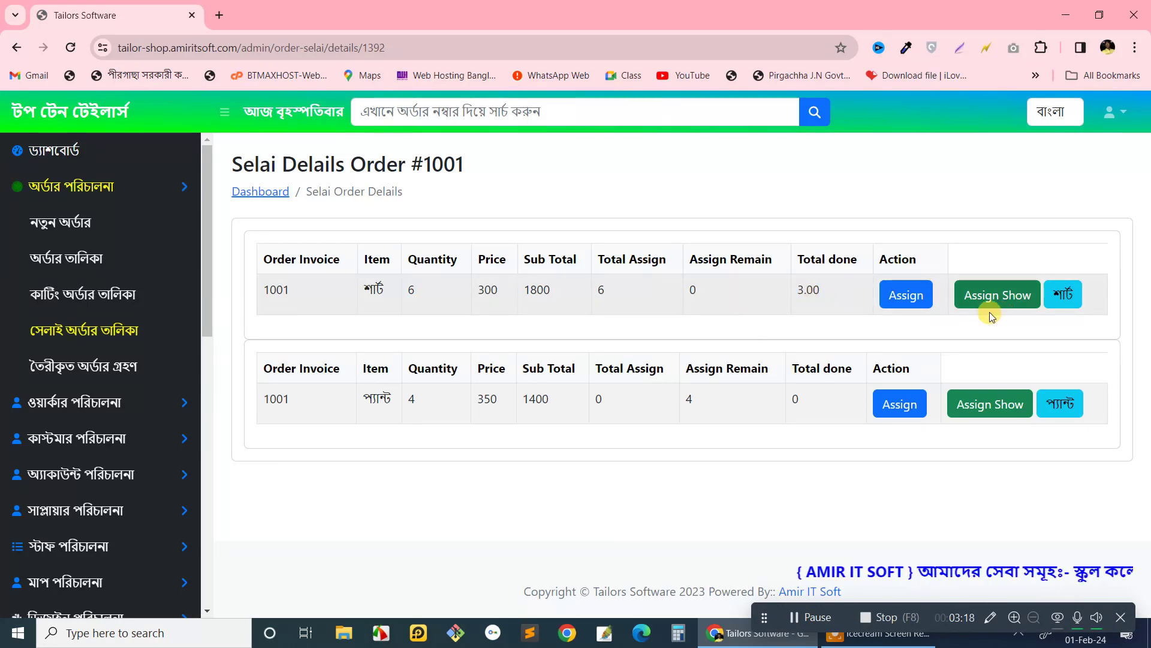
pyautogui.click(980, 294)
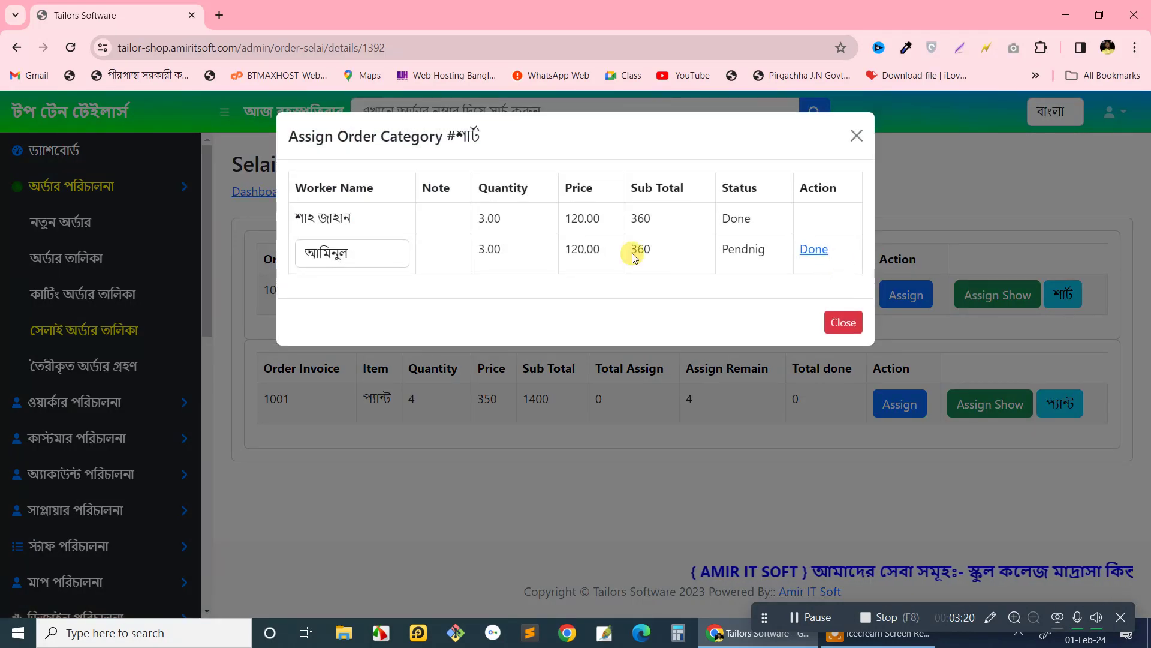
pyautogui.click(819, 253)
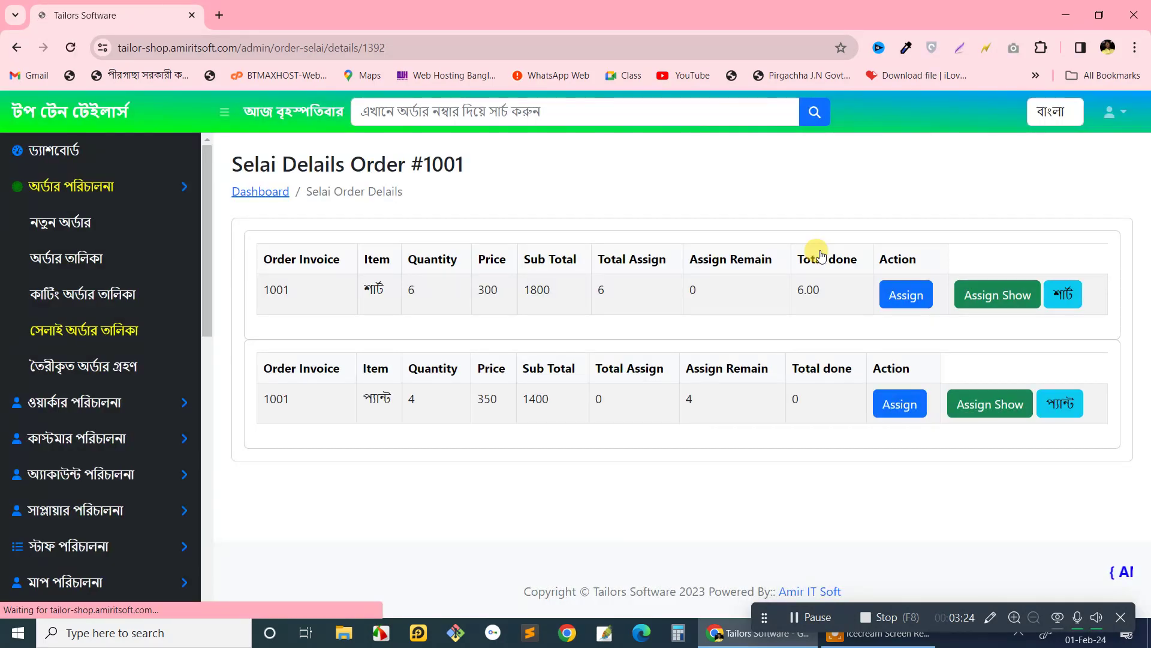
# - Review the status of the shirt item's worker assignments and close the list
pyautogui.click(993, 300)
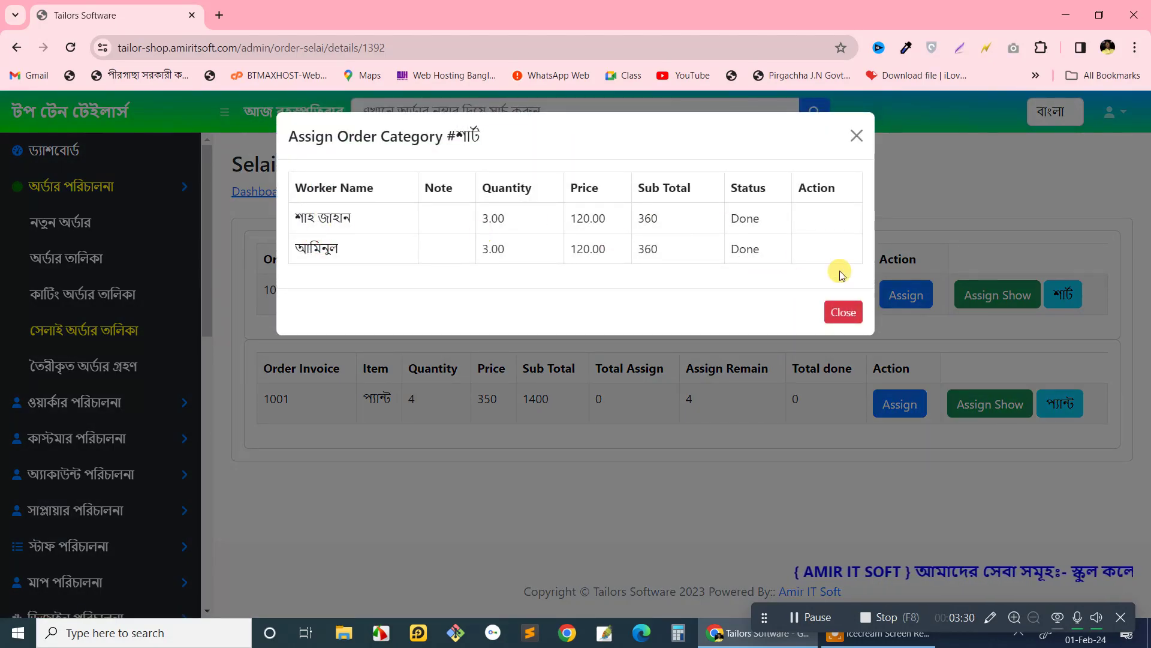
pyautogui.click(842, 312)
pyautogui.moveTo(360, 292)
pyautogui.mouseDown()
pyautogui.moveTo(718, 294)
pyautogui.moveTo(373, 287)
pyautogui.mouseUp()
pyautogui.click(411, 285)
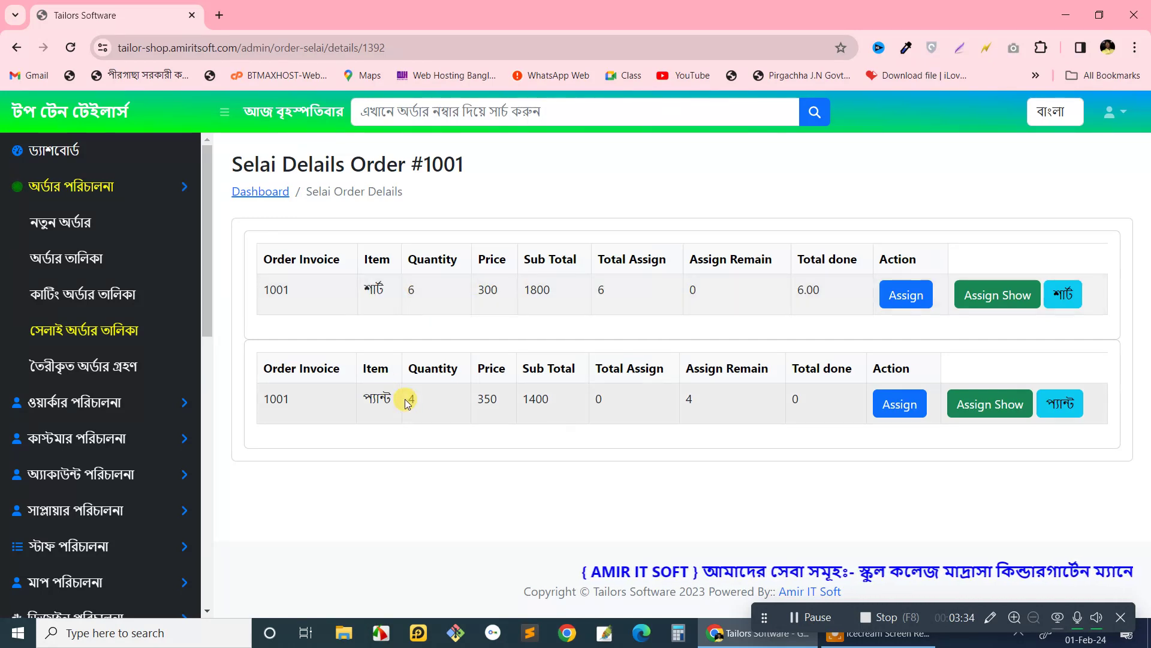
# - View the pants item's assignment form without saving, and check its ordered and remaining quantities
pyautogui.click(915, 411)
pyautogui.click(846, 480)
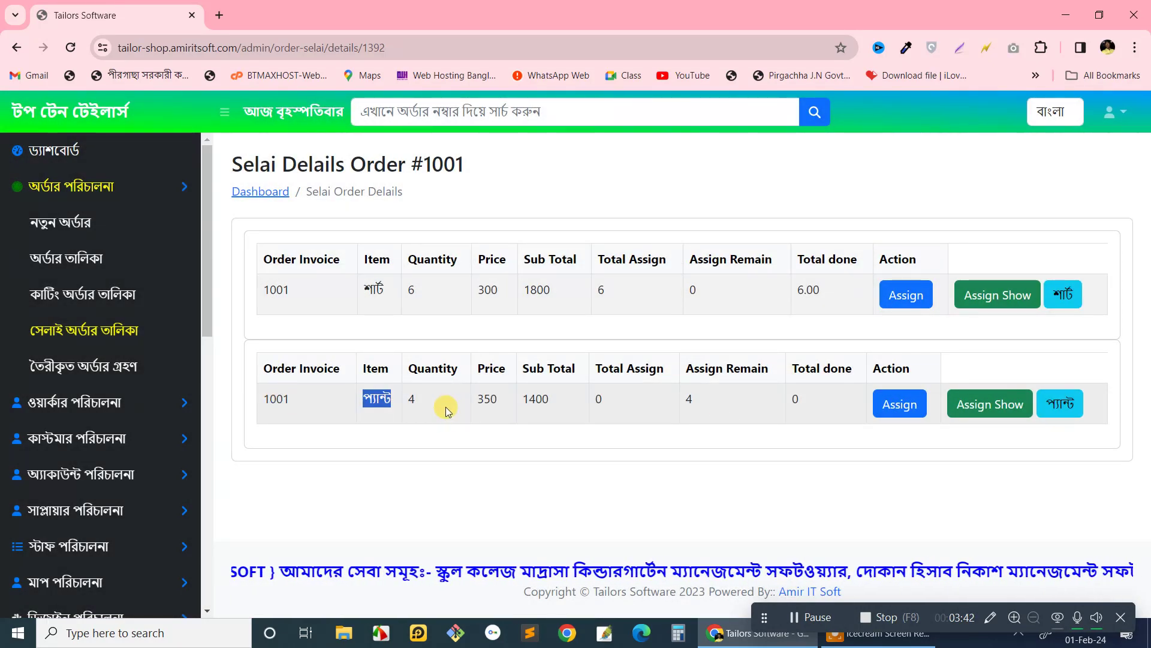
pyautogui.click(421, 398)
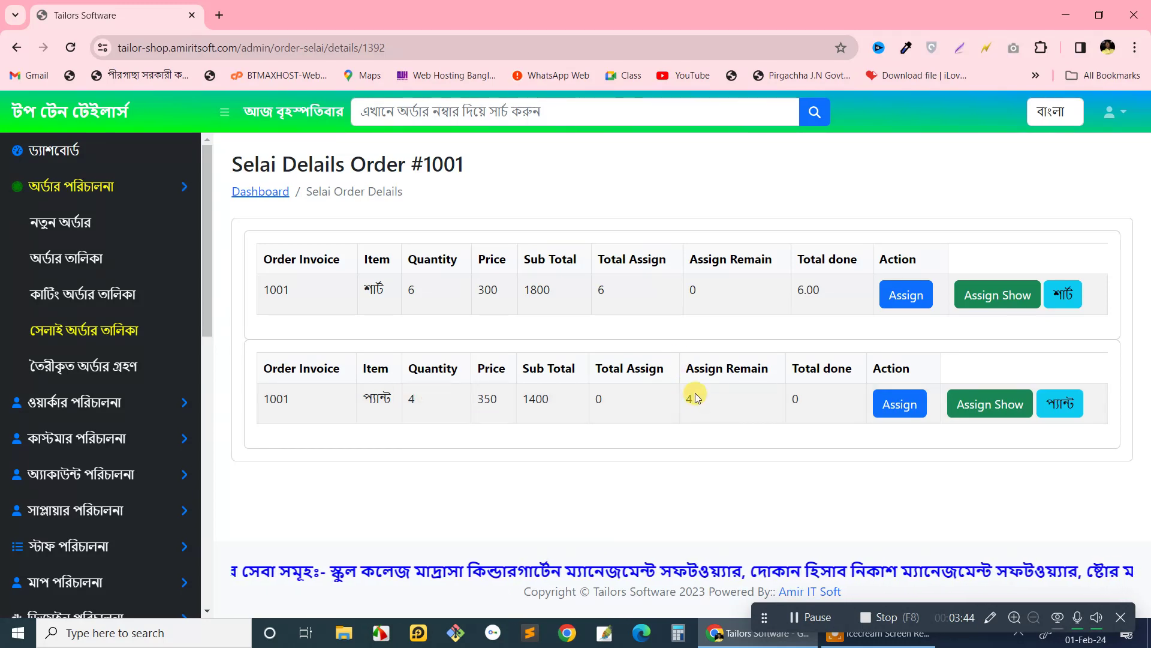
pyautogui.click(689, 397)
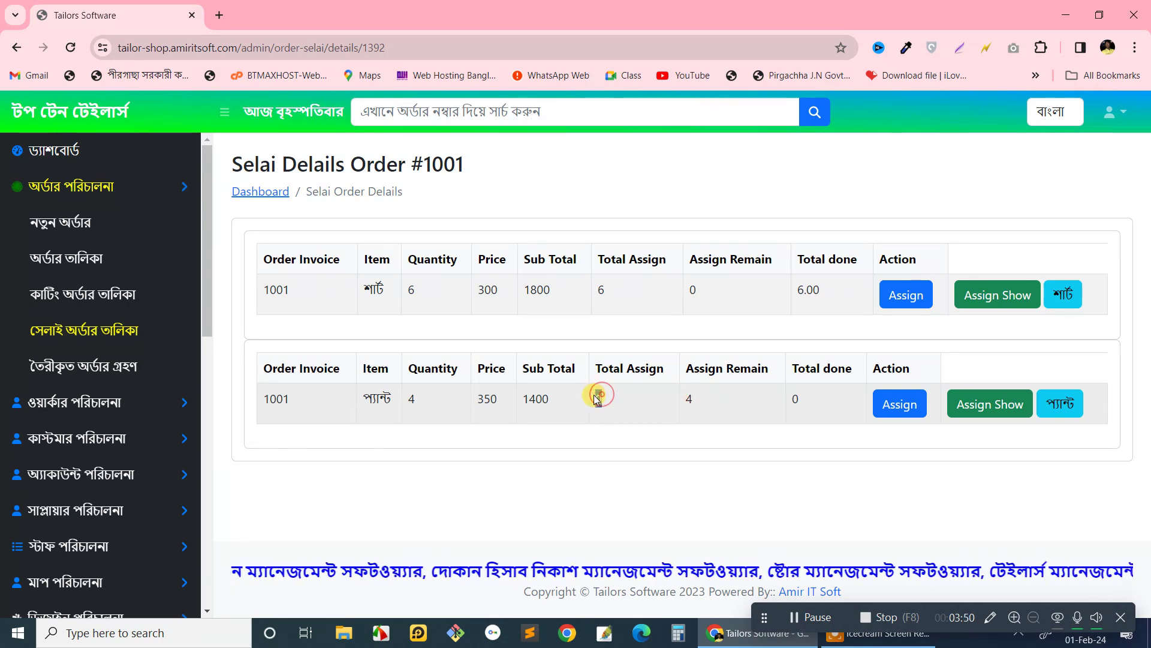
# - Assign a quantity of 3 pants to the second worker in the list and save the assignment
pyautogui.click(893, 403)
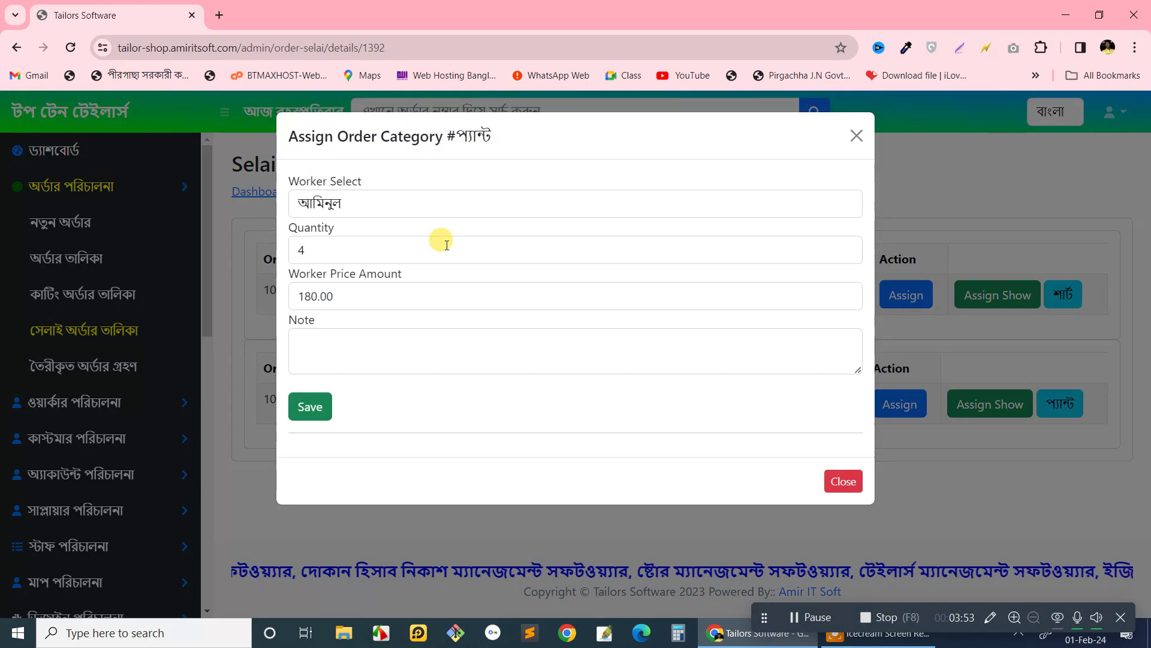
pyautogui.click(398, 207)
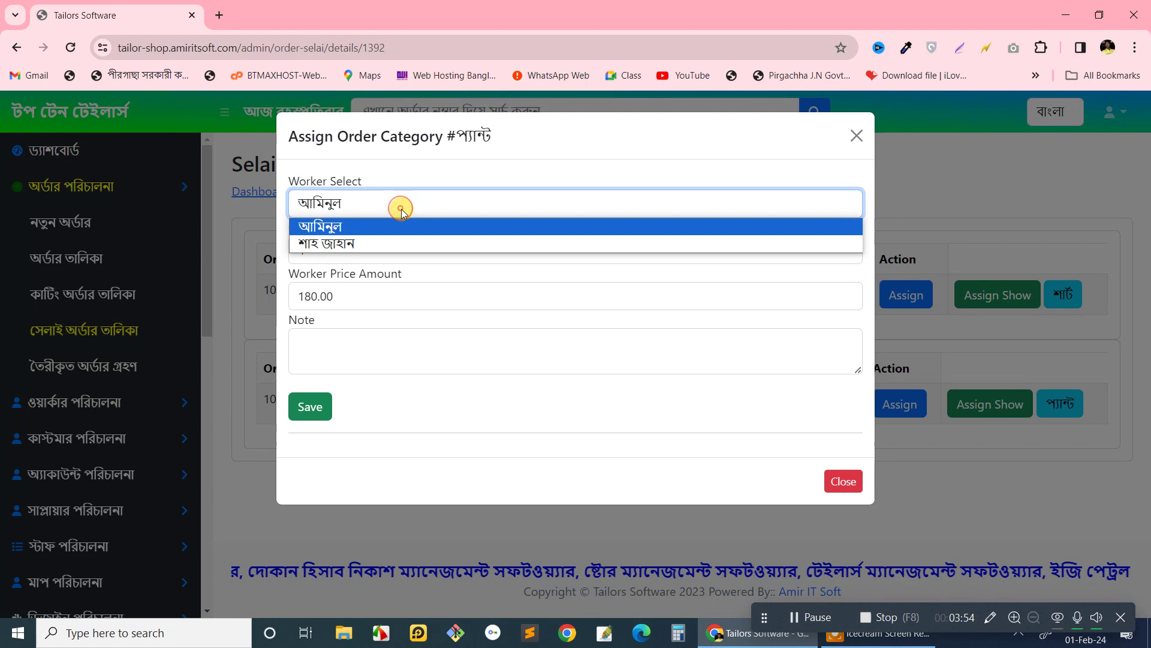
pyautogui.click(391, 242)
pyautogui.doubleClick(290, 248)
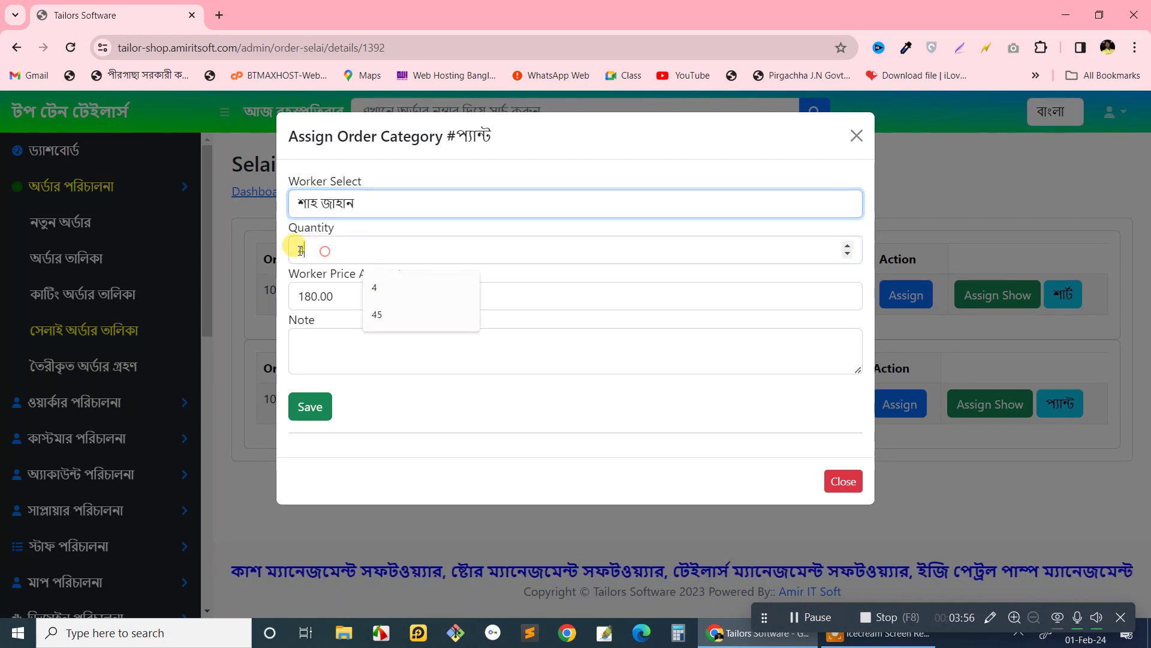
pyautogui.write('3')
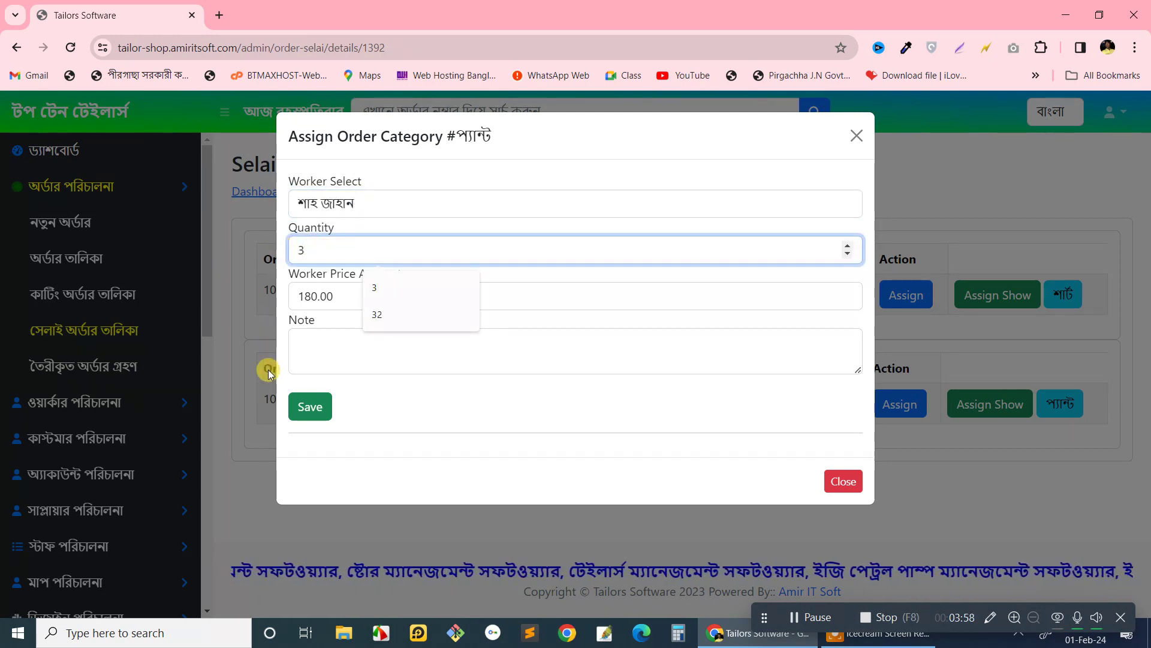
pyautogui.click(310, 406)
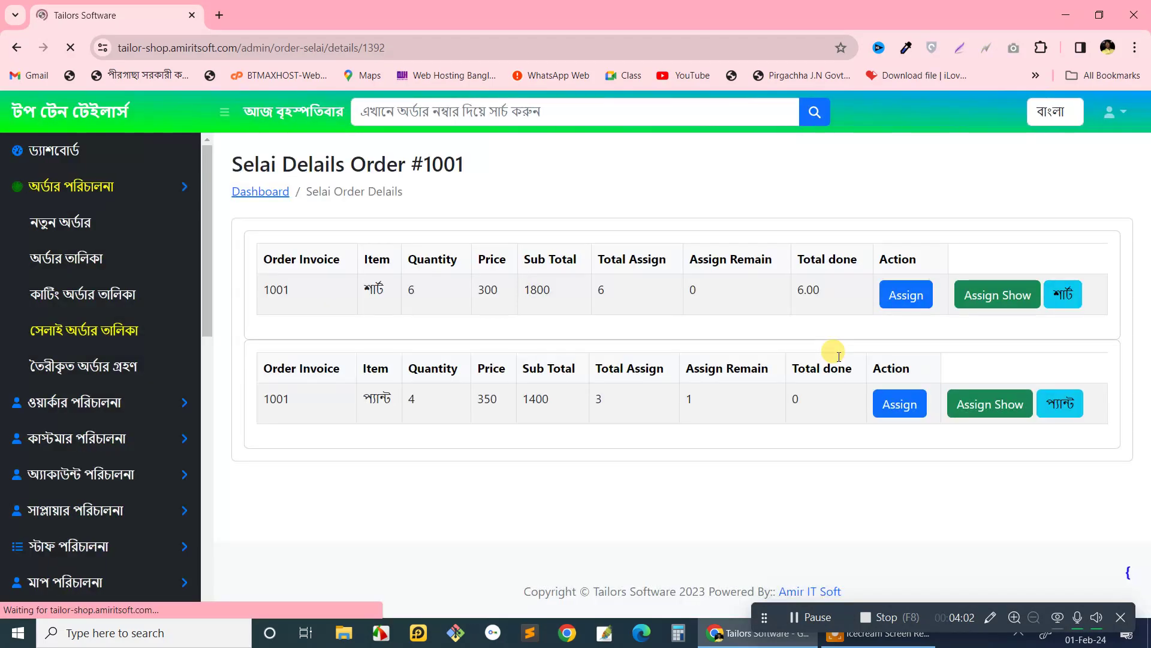
# - Assign the remaining 1 pair of pants to the first worker in the list and save the assignment
pyautogui.moveTo(687, 403); pyautogui.dragTo(700, 403)
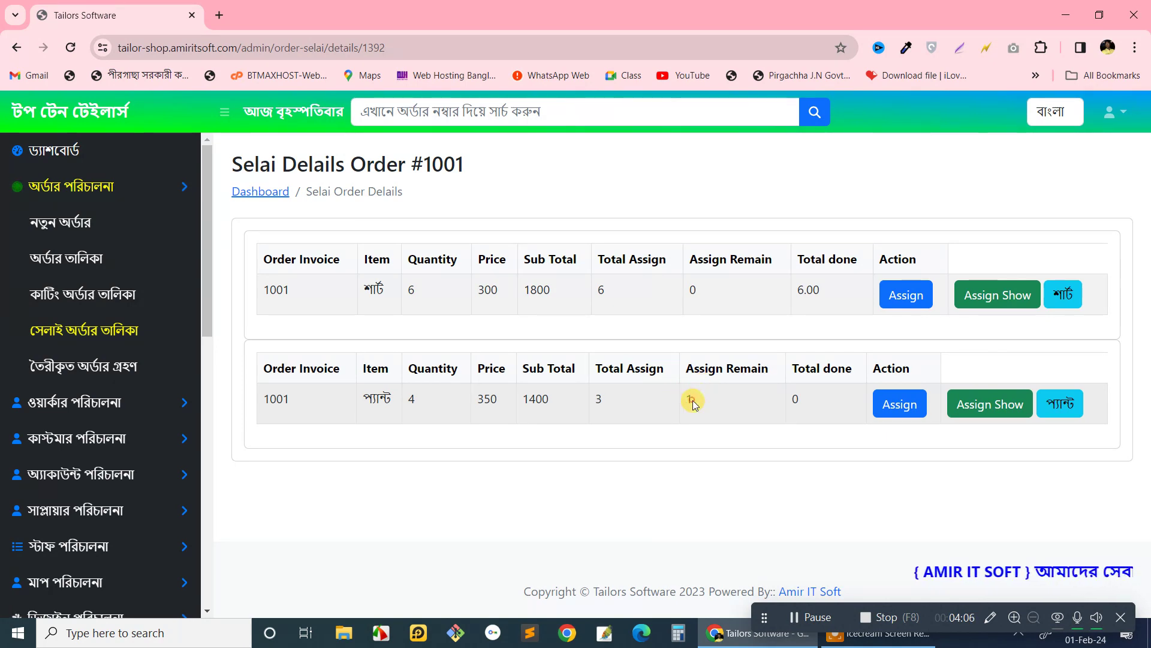
pyautogui.click(606, 400)
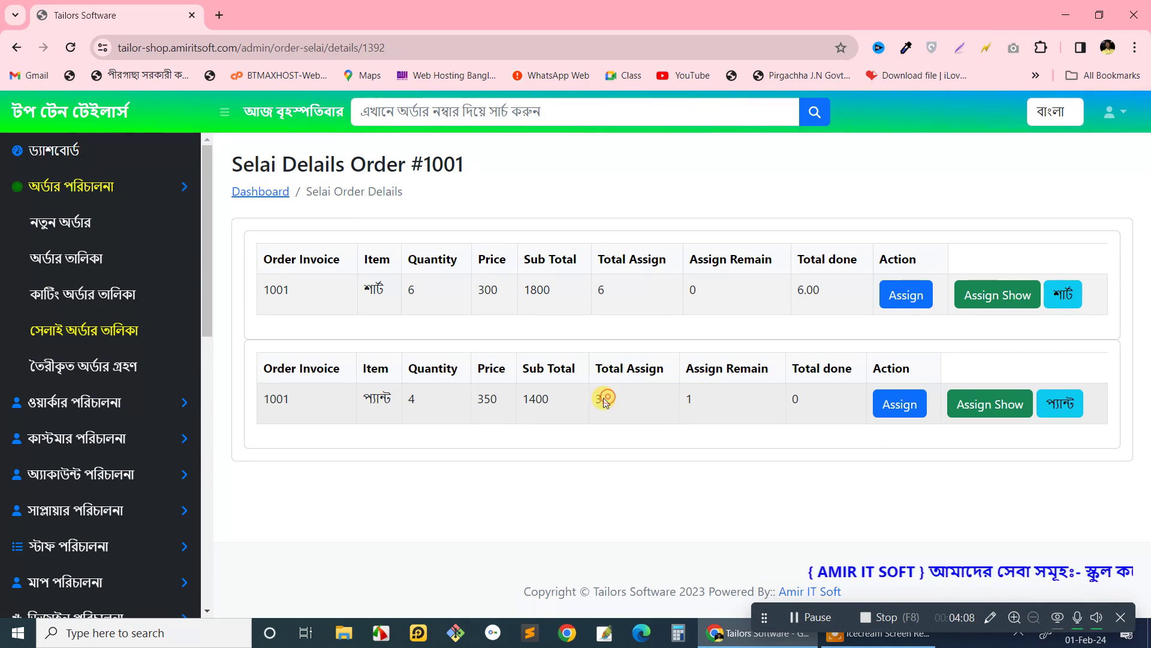
pyautogui.moveTo(595, 399); pyautogui.dragTo(615, 396)
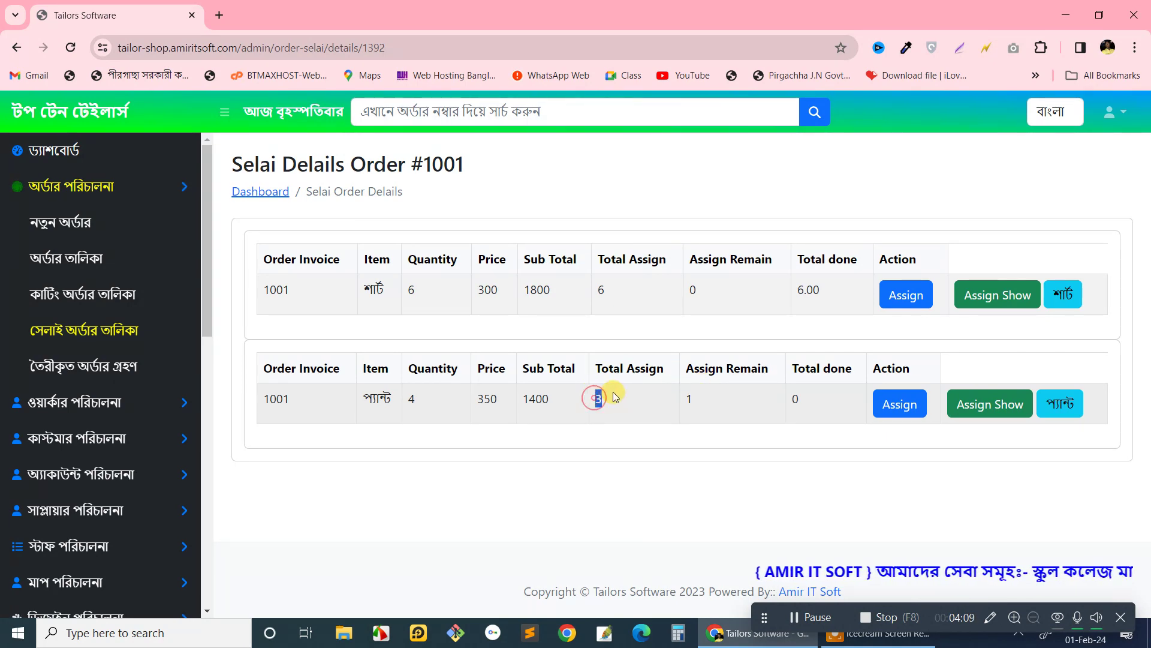
pyautogui.click(905, 410)
pyautogui.click(494, 204)
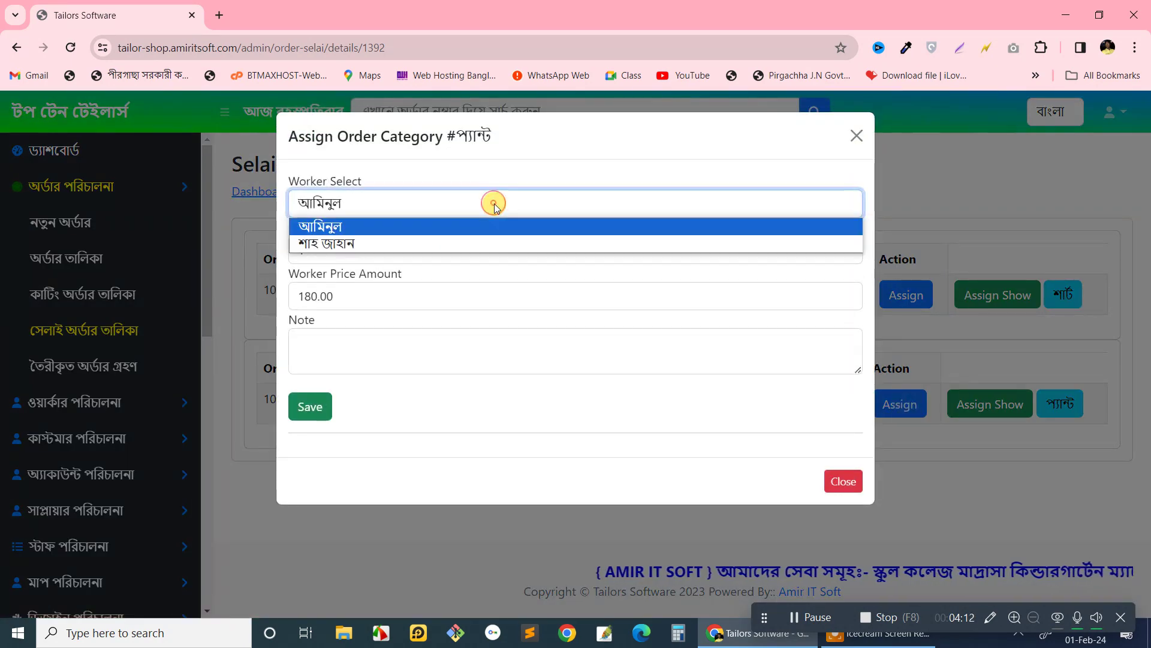
pyautogui.click(494, 204)
pyautogui.click(309, 414)
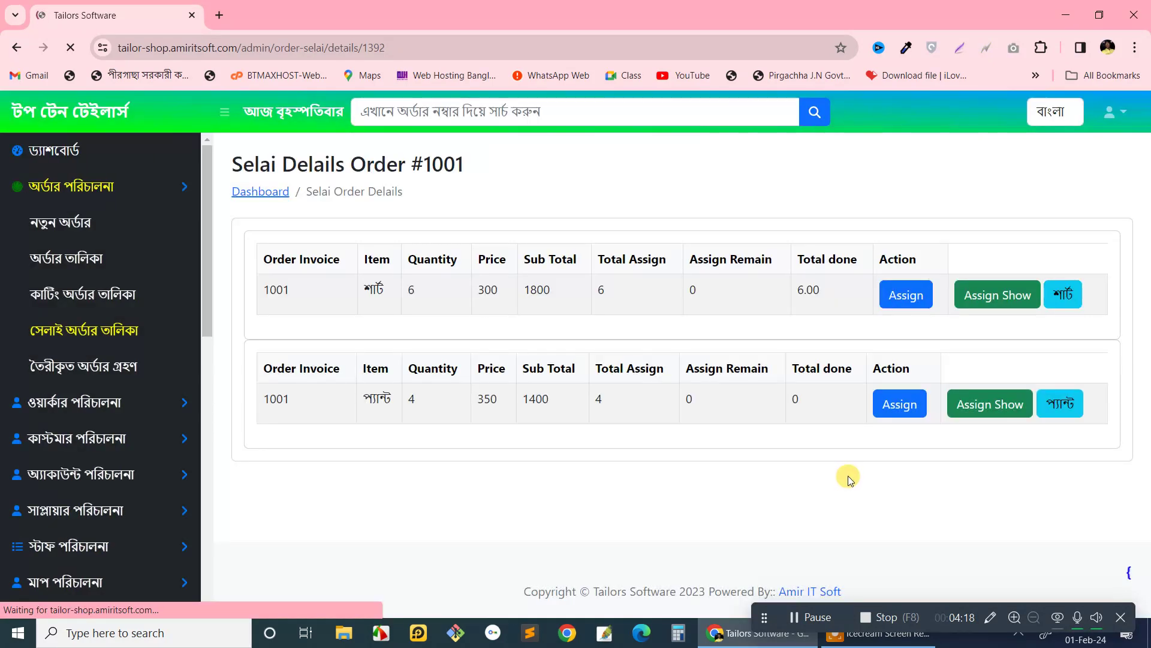
# - Reassign the pants assignment with quantity 3 to the first worker in the list
pyautogui.doubleClick(422, 398)
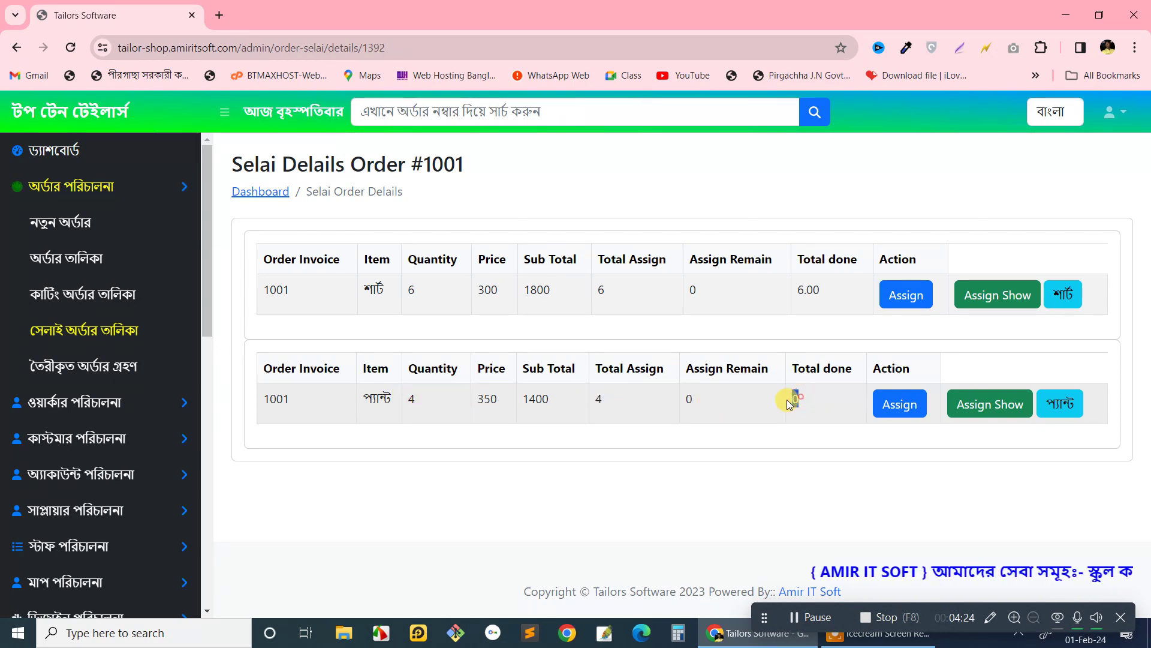
pyautogui.click(978, 411)
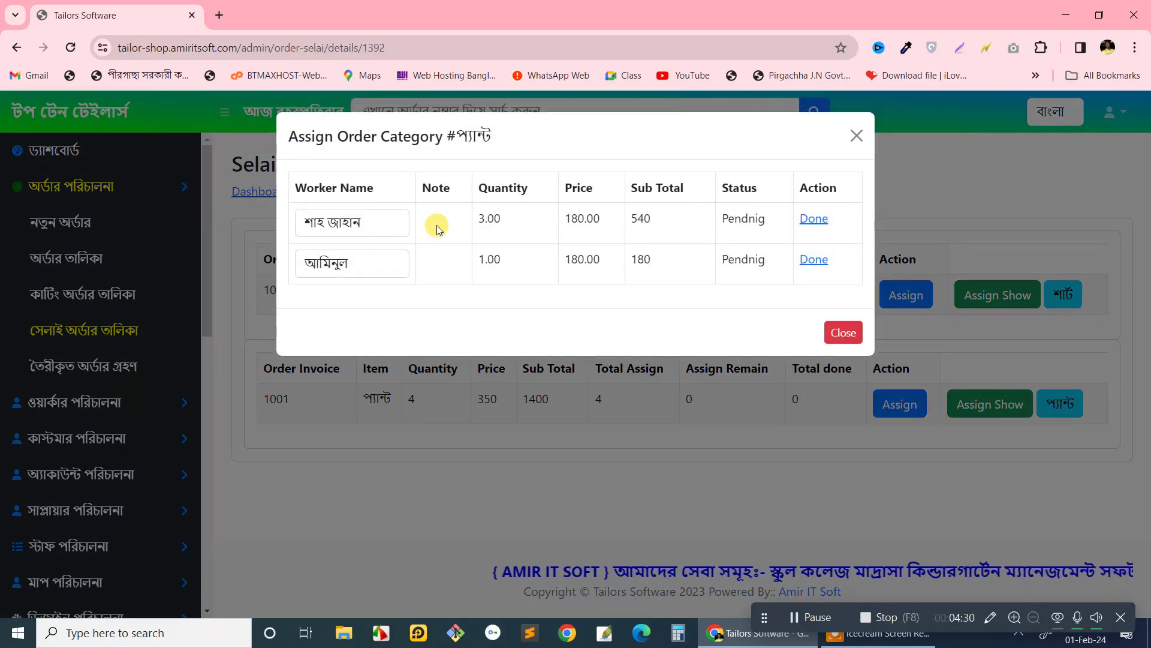
pyautogui.click(362, 223)
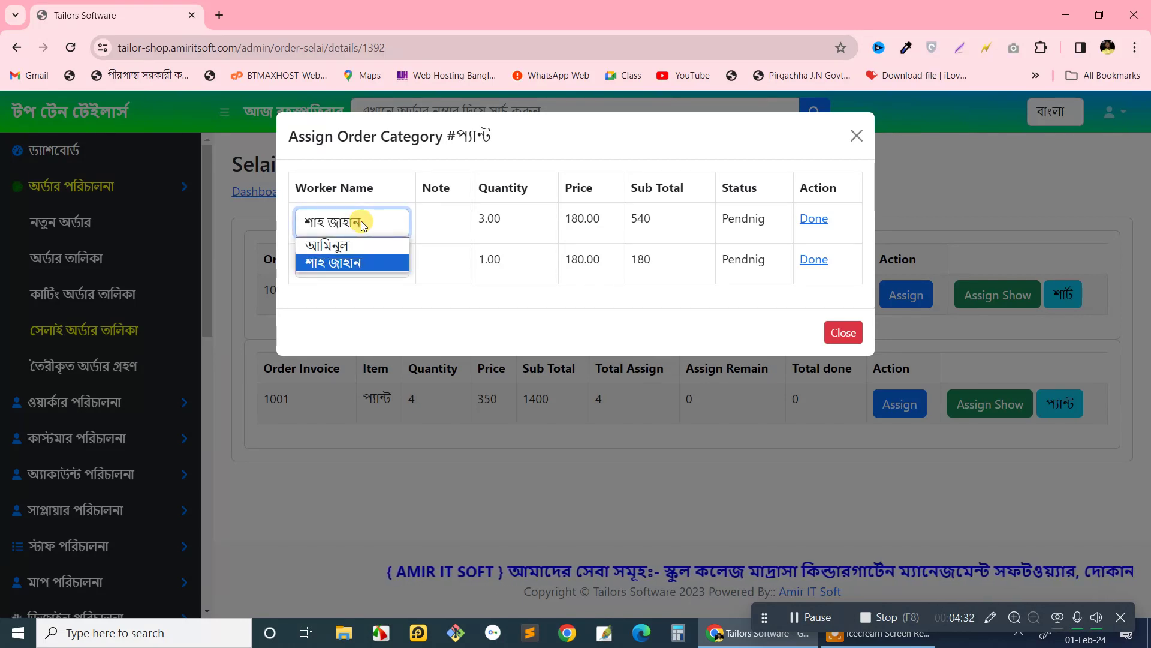
pyautogui.click(362, 223)
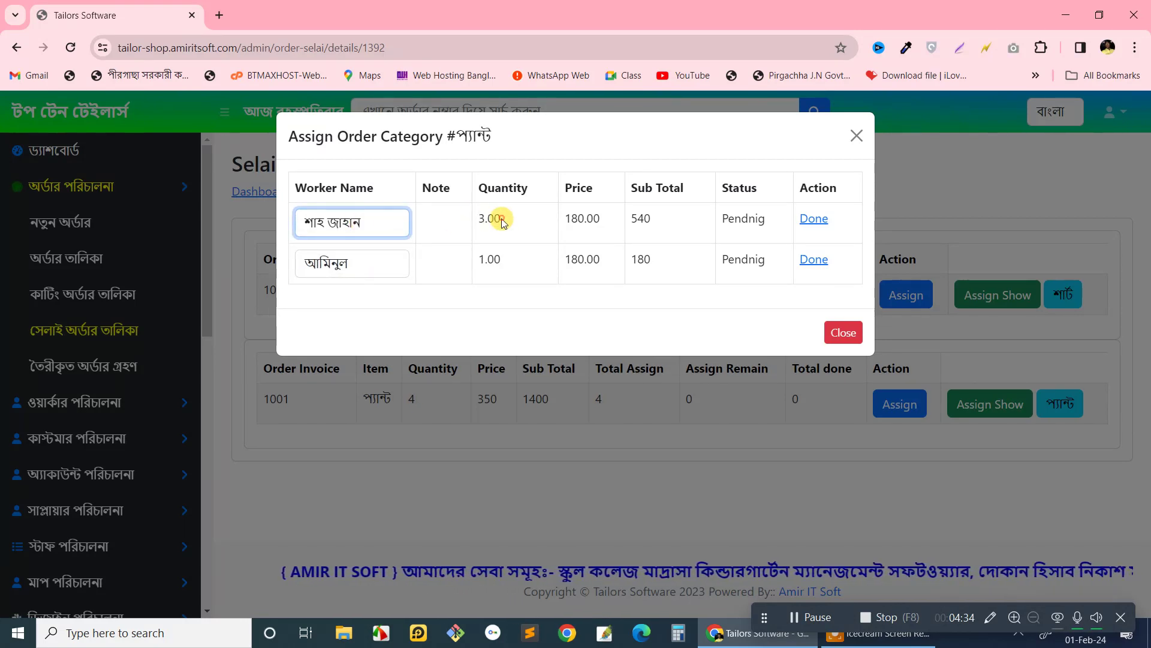
pyautogui.doubleClick(480, 218)
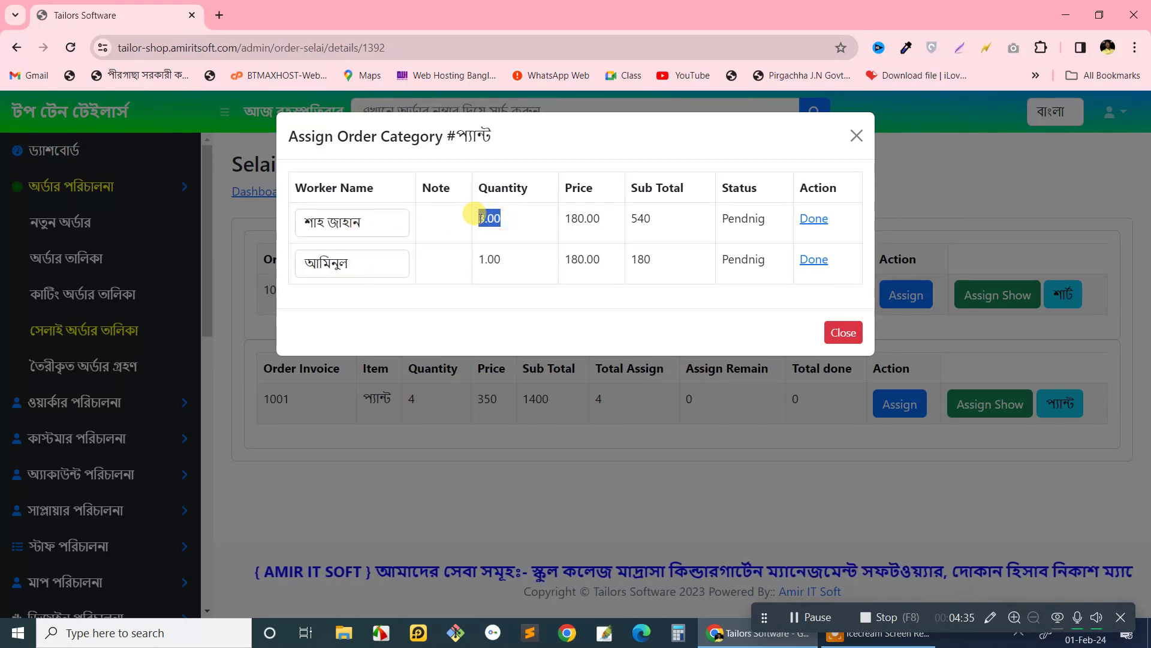
pyautogui.click(364, 232)
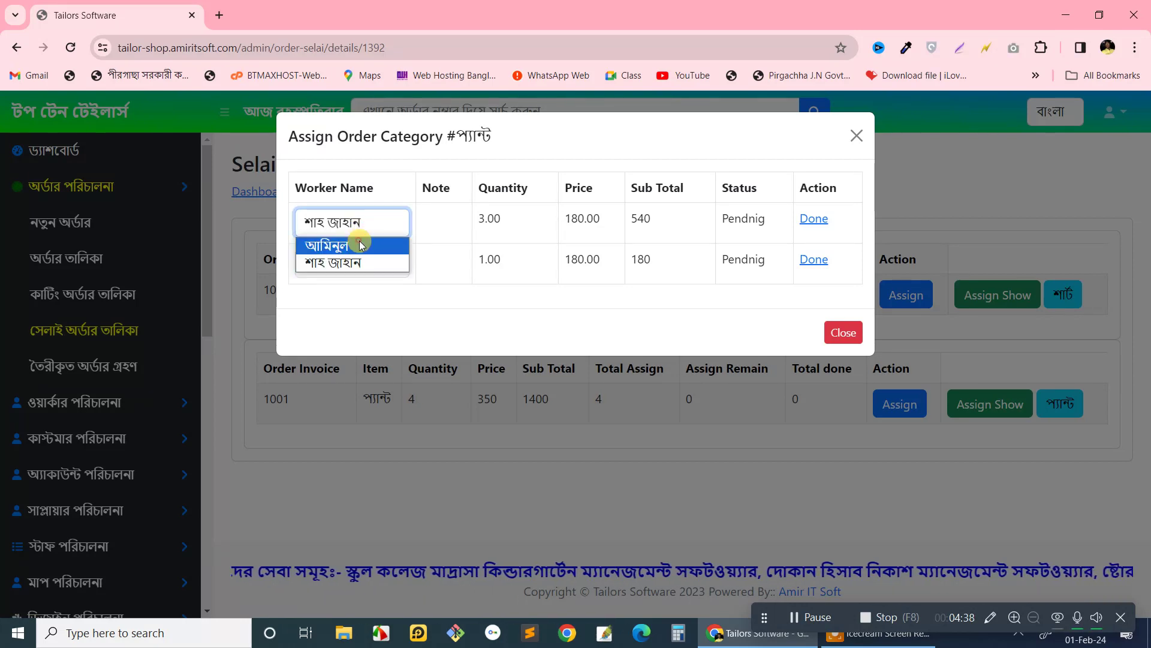
pyautogui.click(357, 245)
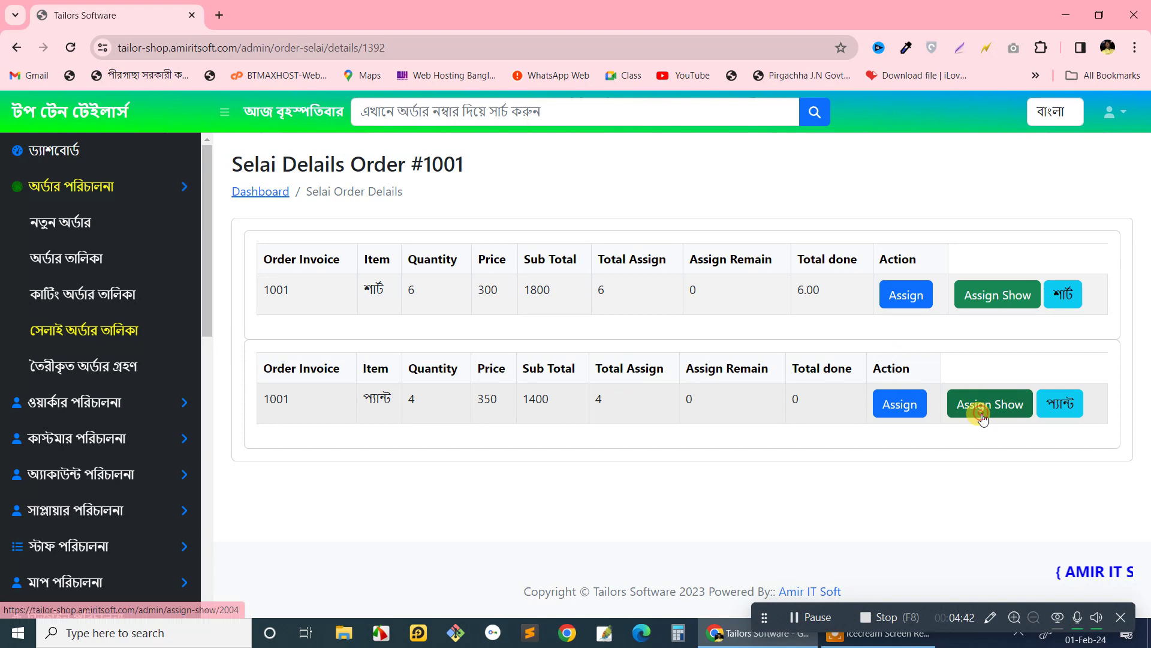
# - Mark the pants assignment with quantity 3 as done and compare the item's ordered, assigned and done quantities
pyautogui.click(981, 416)
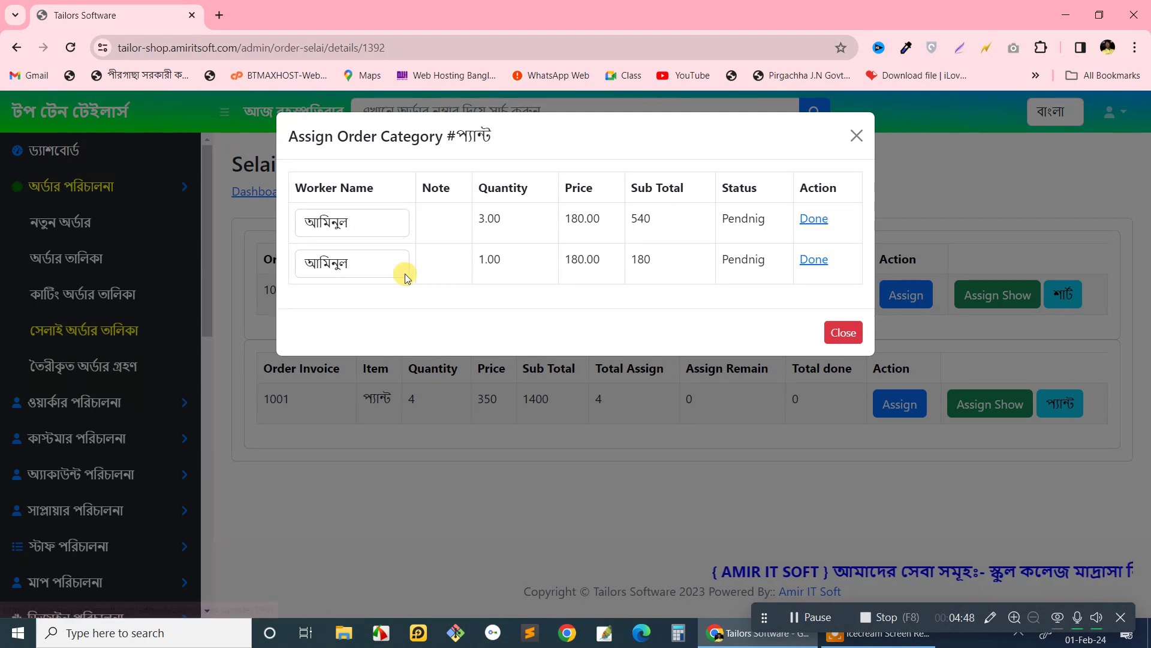
pyautogui.click(813, 219)
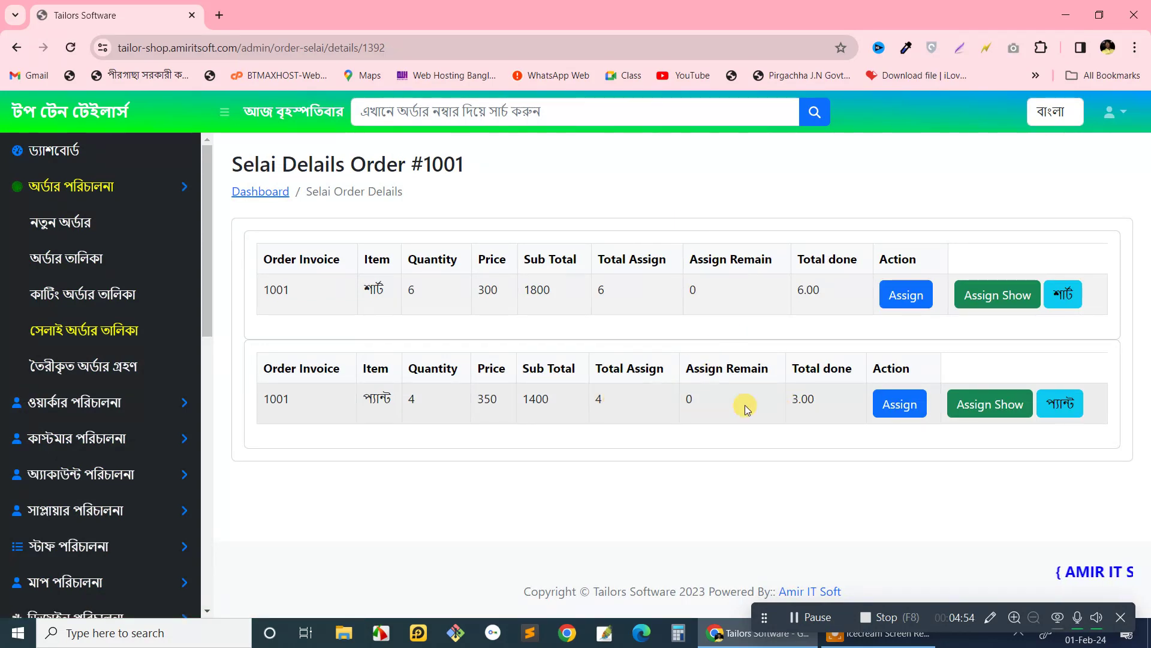
pyautogui.doubleClick(802, 398)
pyautogui.click(780, 399)
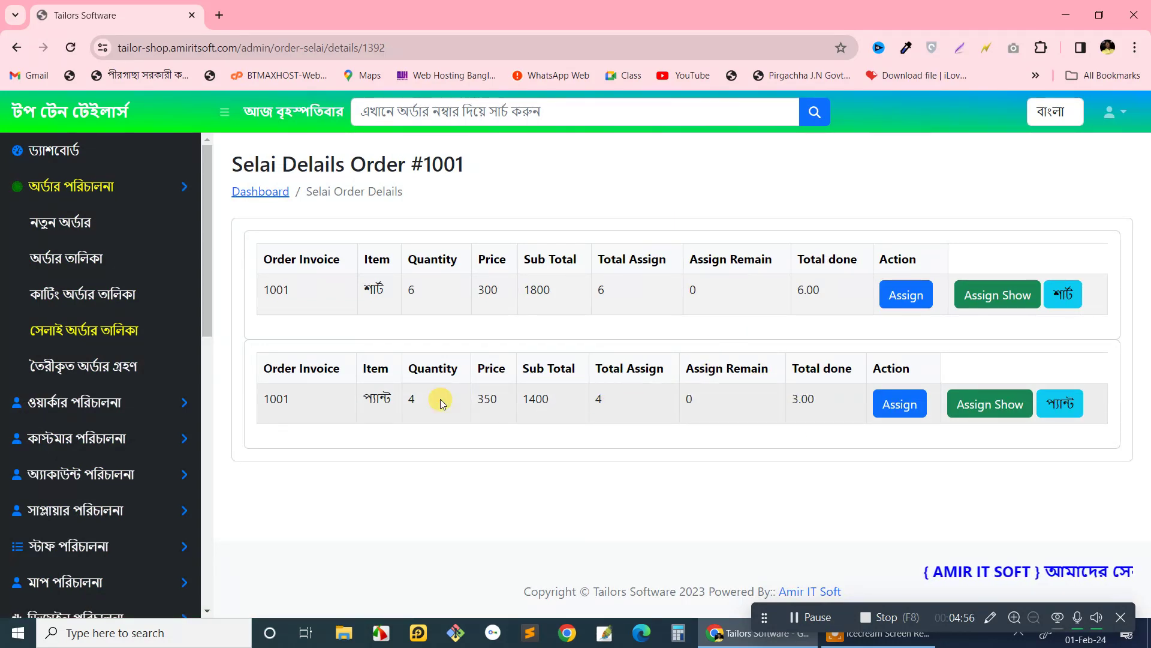
pyautogui.doubleClick(597, 399)
pyautogui.doubleClick(412, 399)
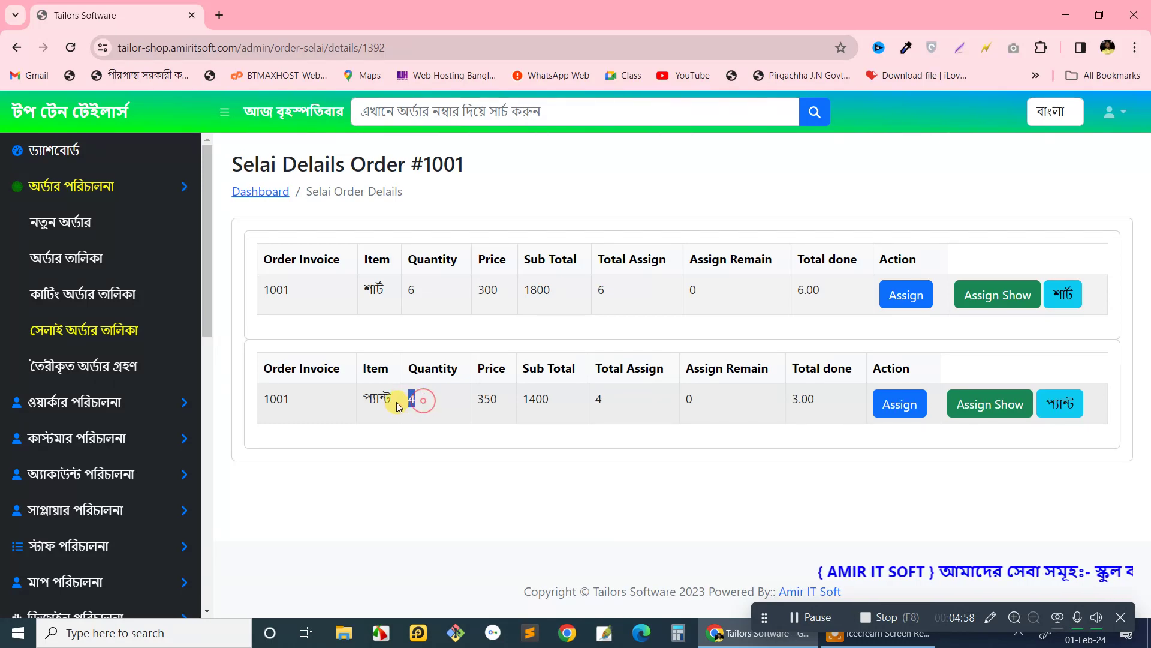
pyautogui.click(803, 414)
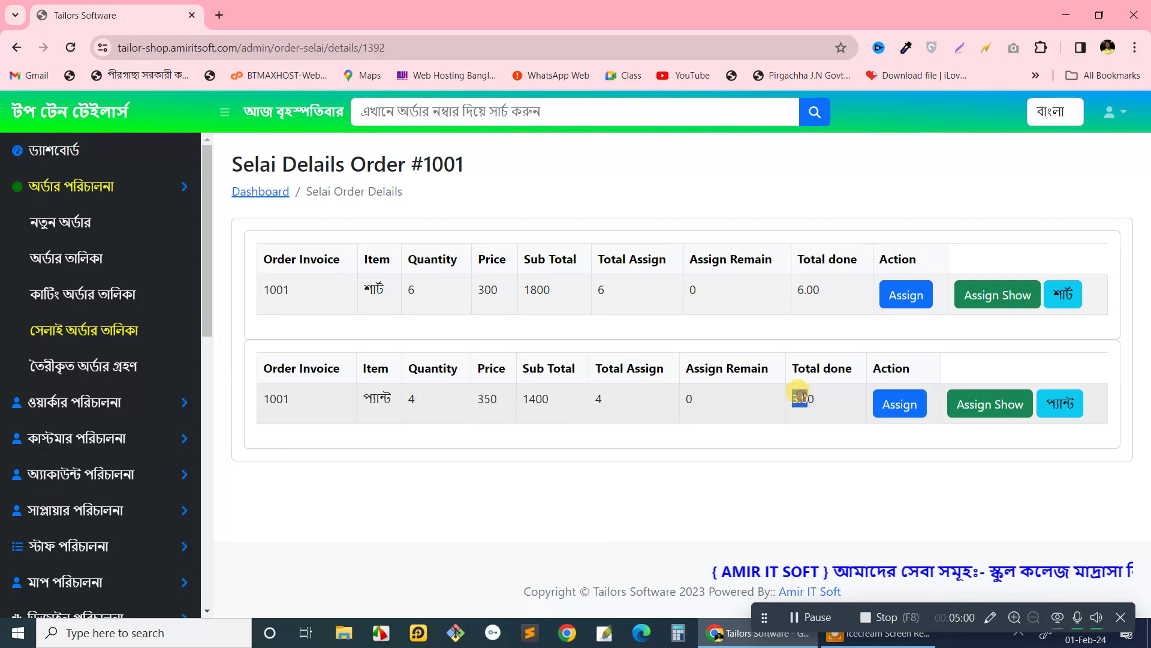
# - Mark the pending pants assignment with quantity 1 as done and check the item's ordered and done quantities
pyautogui.click(995, 404)
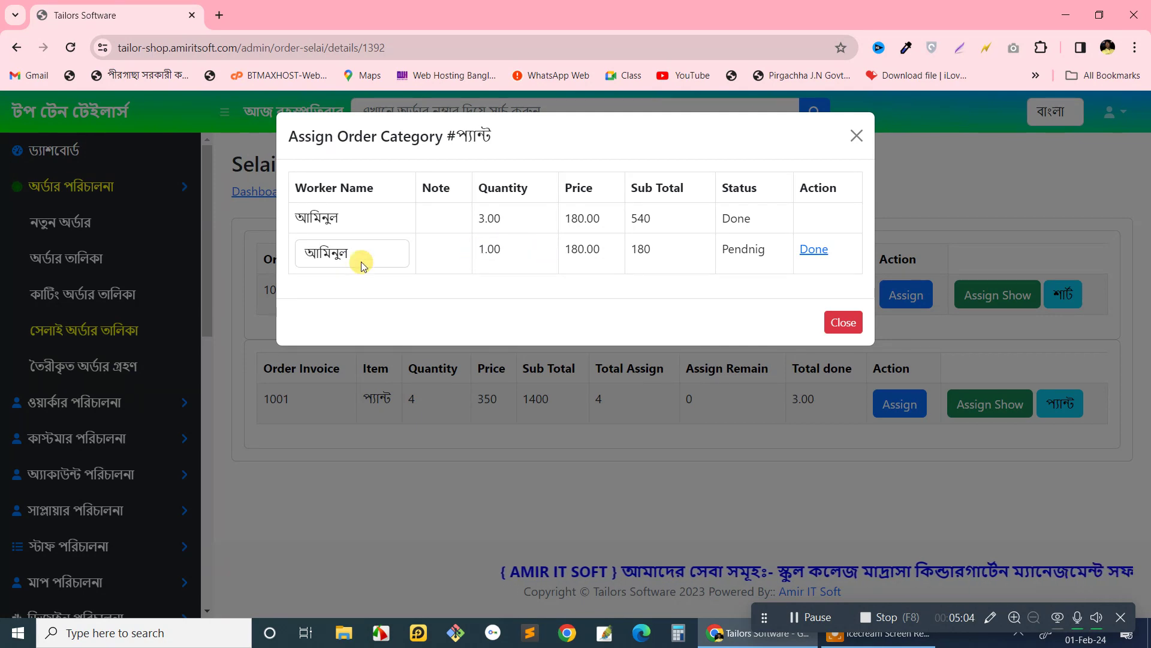
pyautogui.click(808, 256)
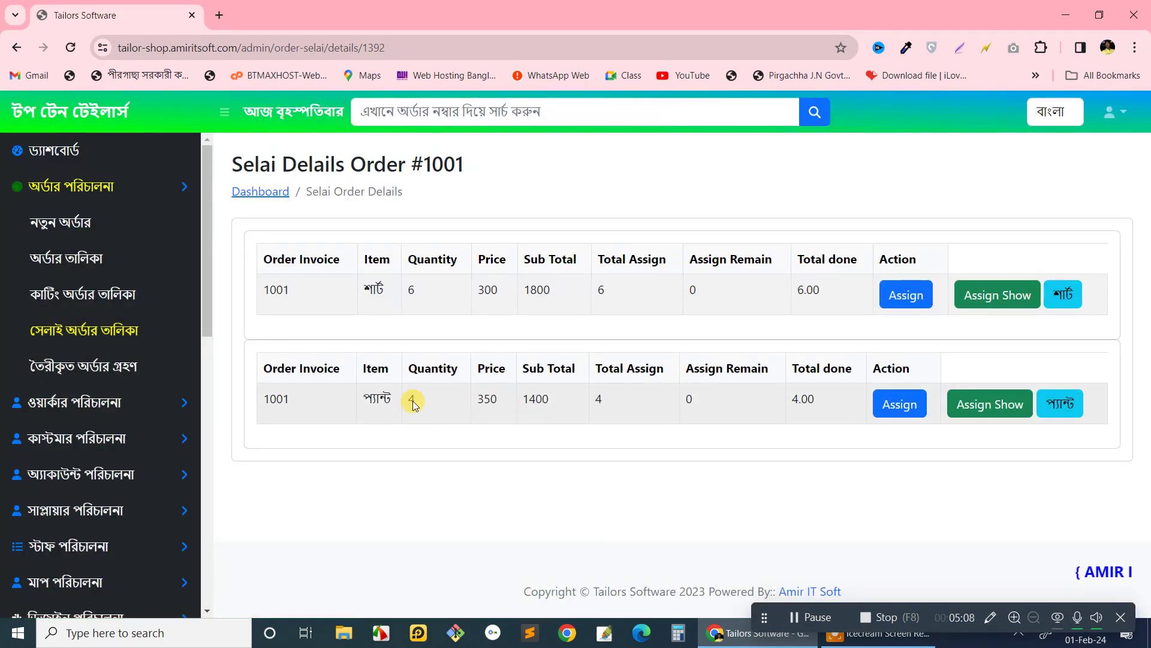
pyautogui.moveTo(412, 403)
pyautogui.mouseDown()
pyautogui.moveTo(543, 402)
pyautogui.moveTo(411, 401)
pyautogui.mouseUp()
pyautogui.doubleClick(412, 400)
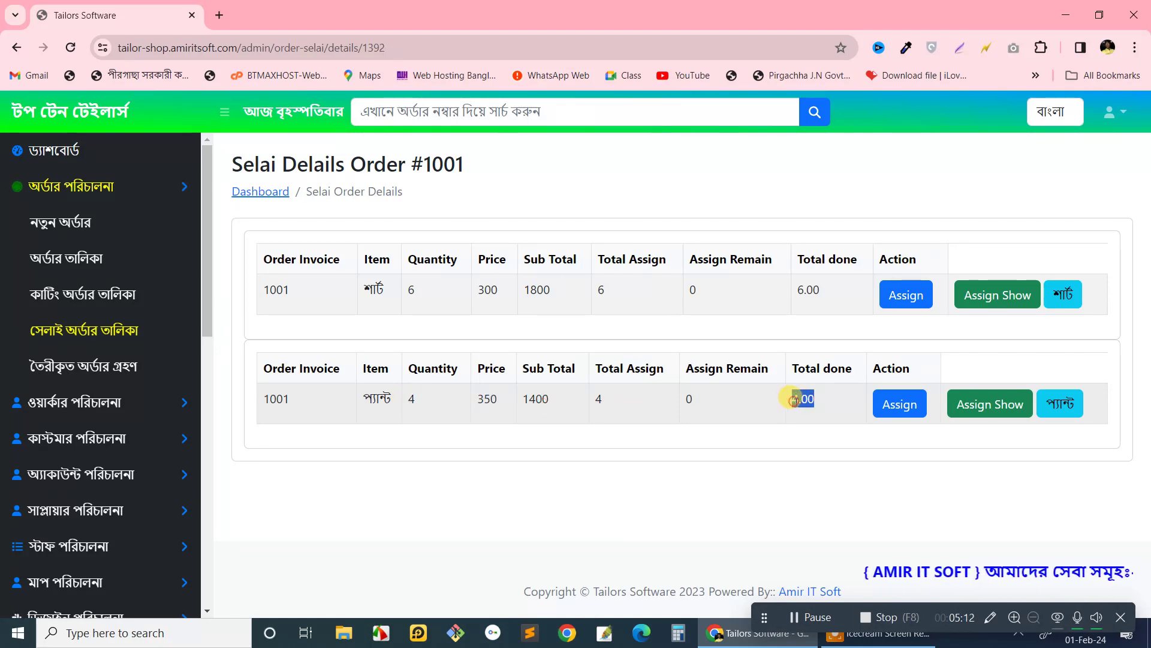
# - Review the workers and statuses in the pants item's assignment list, and close it
pyautogui.click(974, 393)
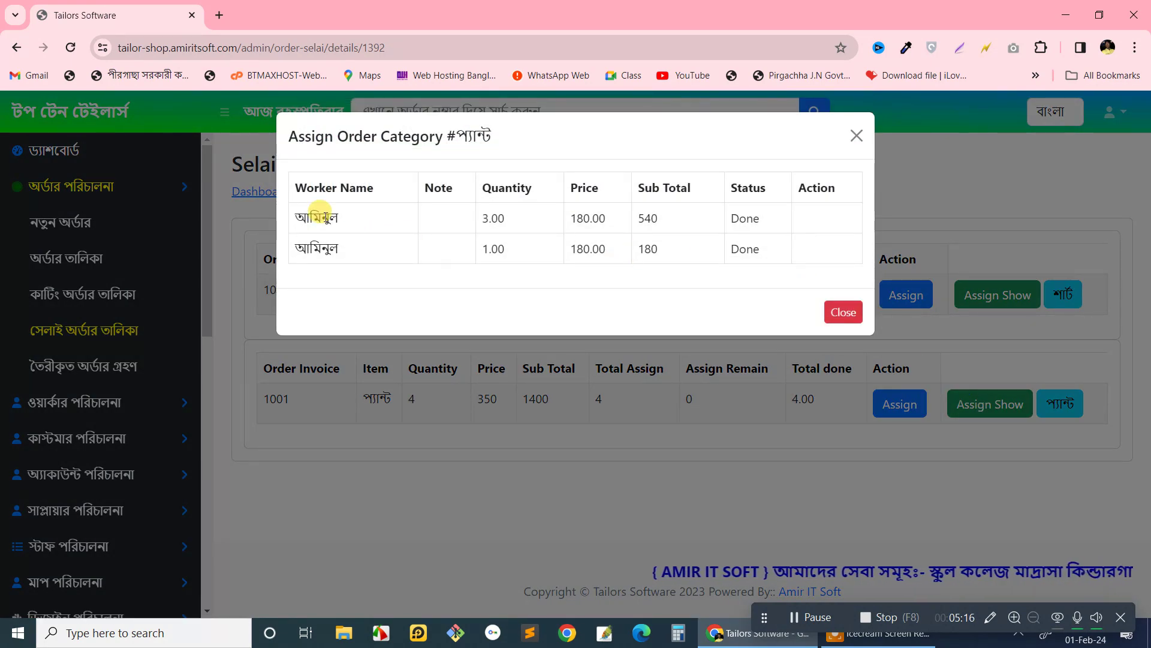
pyautogui.moveTo(322, 217); pyautogui.dragTo(848, 265)
pyautogui.click(846, 258)
pyautogui.click(840, 310)
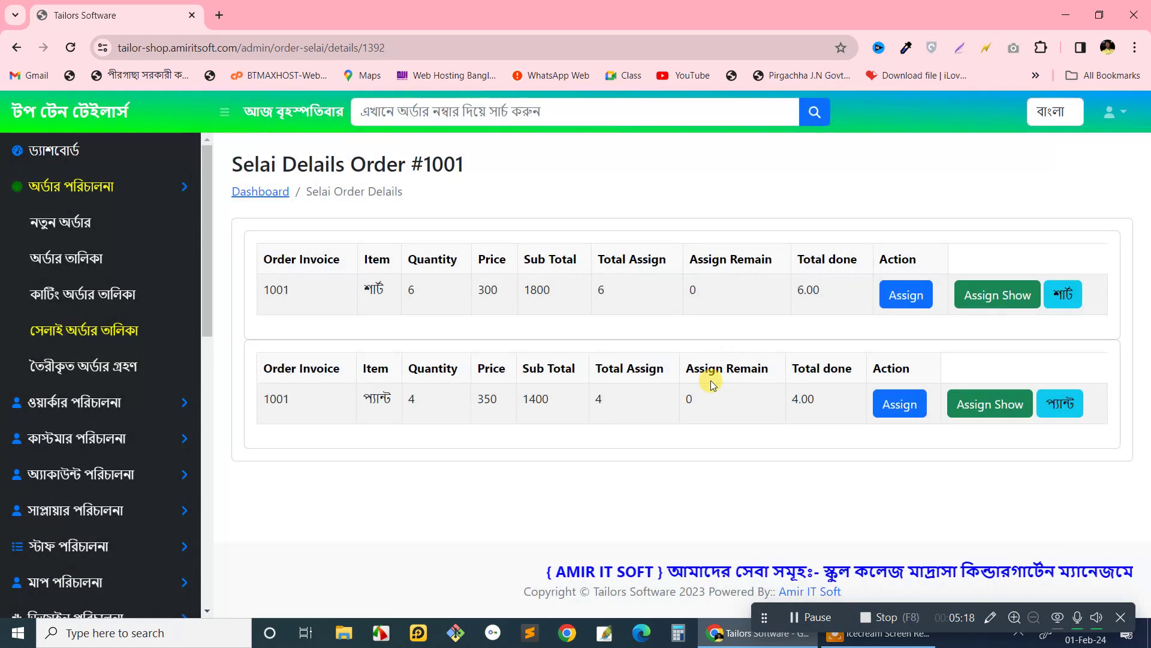